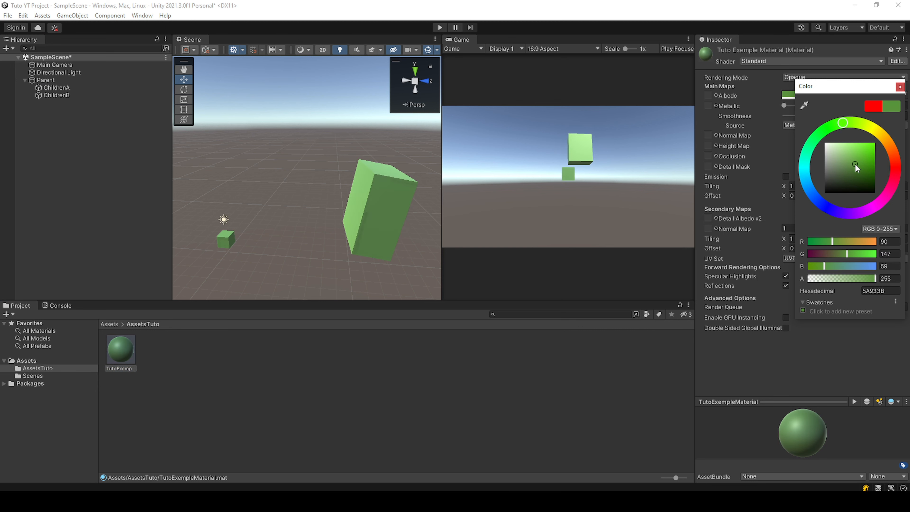
{"action": "left_click", "coordinate": [59, 305]}
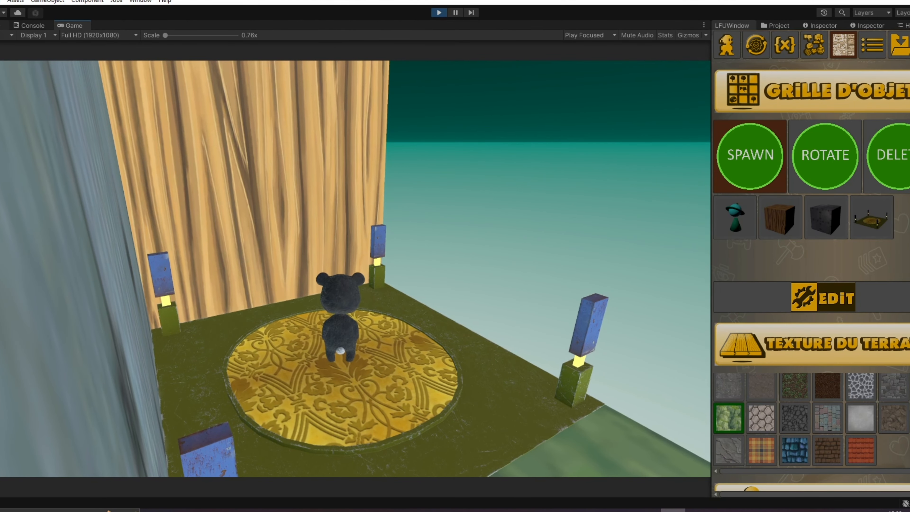
{"action": "left_click_drag", "start_coordinate": [3, 25], "coordinate": [70, 283]}
{"action": "left_click", "coordinate": [431, 264]}
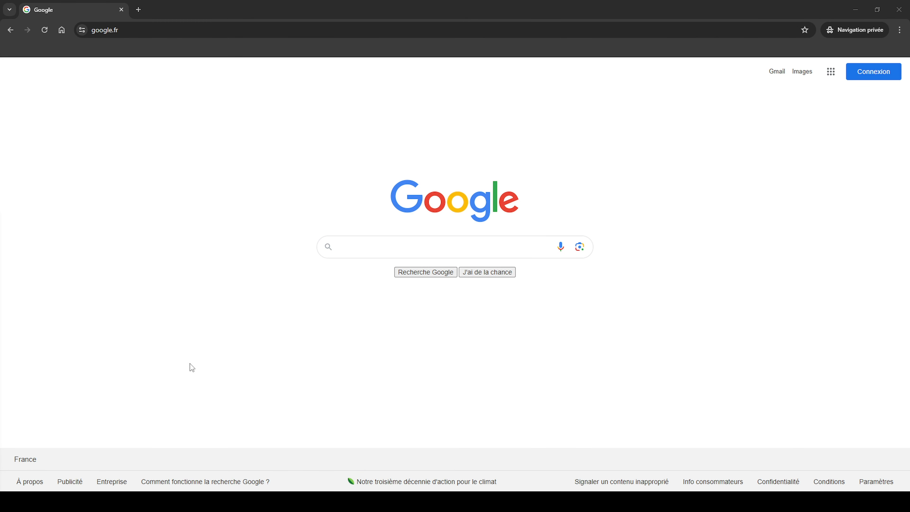
Search Google for "download unity hub"
{"action": "left_click", "coordinate": [406, 247]}
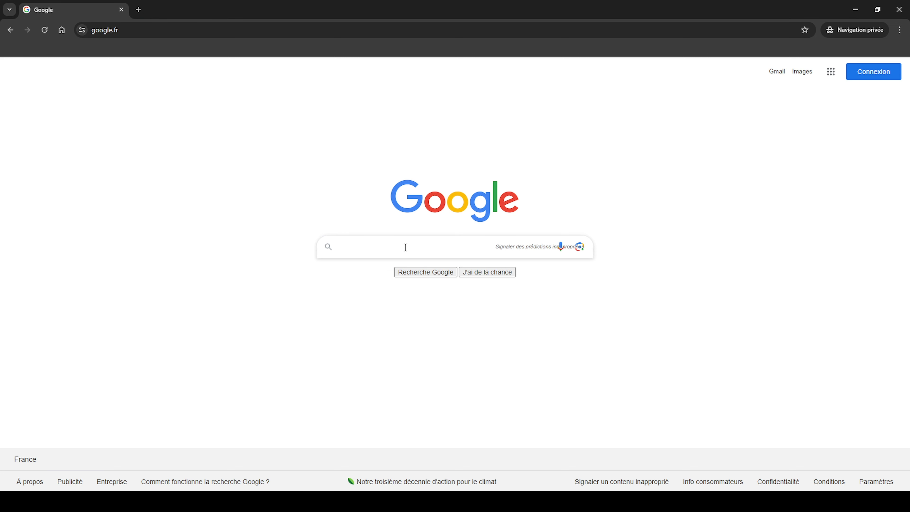
{"action": "type", "text": "downloa"}
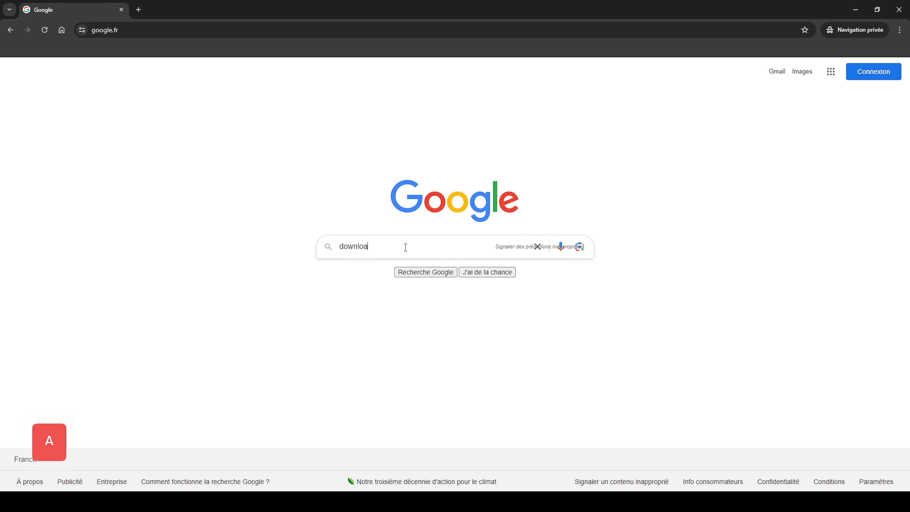
{"action": "type", "text": "d unity h"}
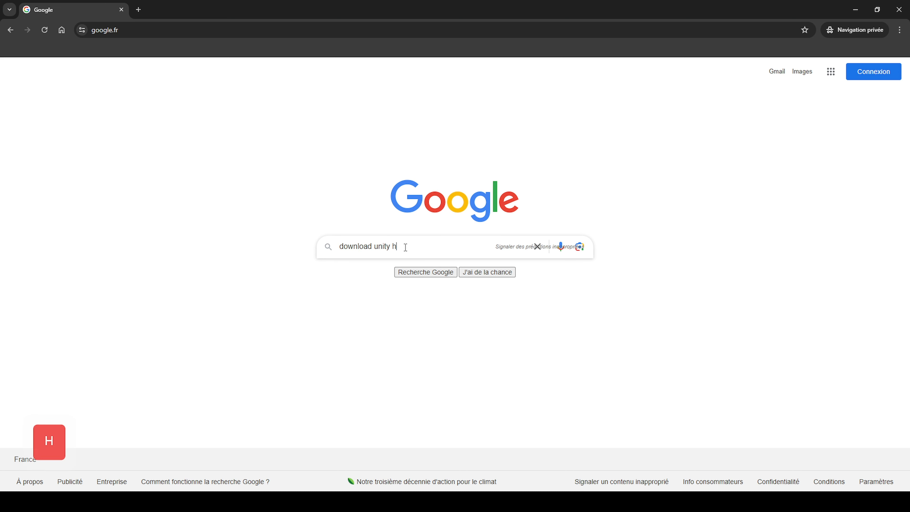
{"action": "type", "text": "ub"}
{"action": "key", "text": "Return"}
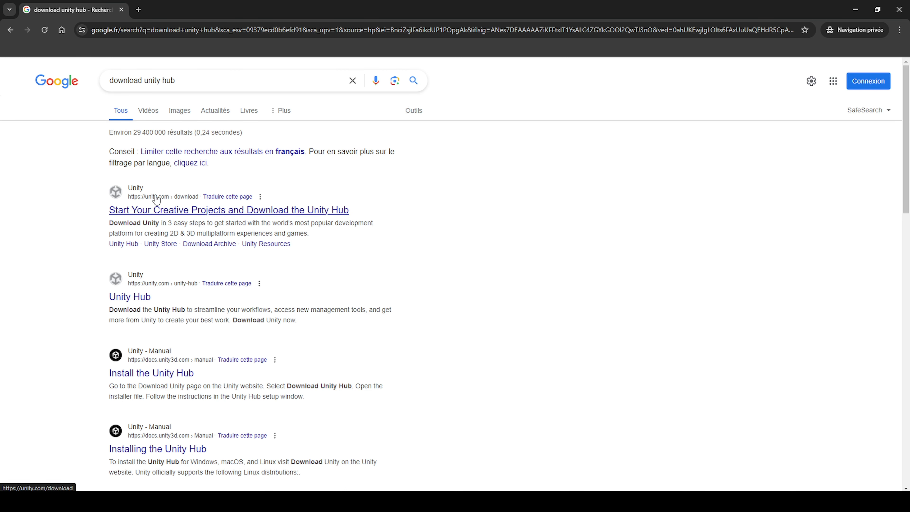
Try to download the Windows installer from the unity.com download page, cancelling the file save
{"action": "left_click", "coordinate": [178, 210]}
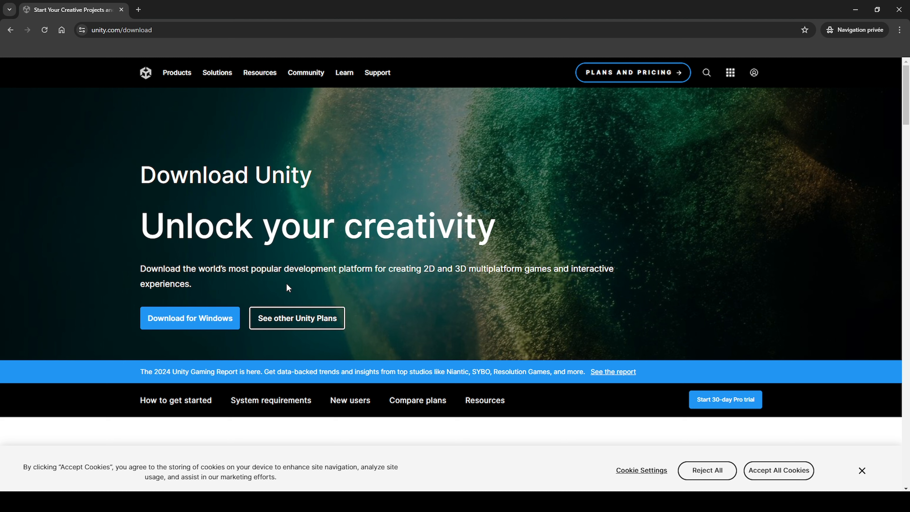
{"action": "left_click", "coordinate": [204, 320]}
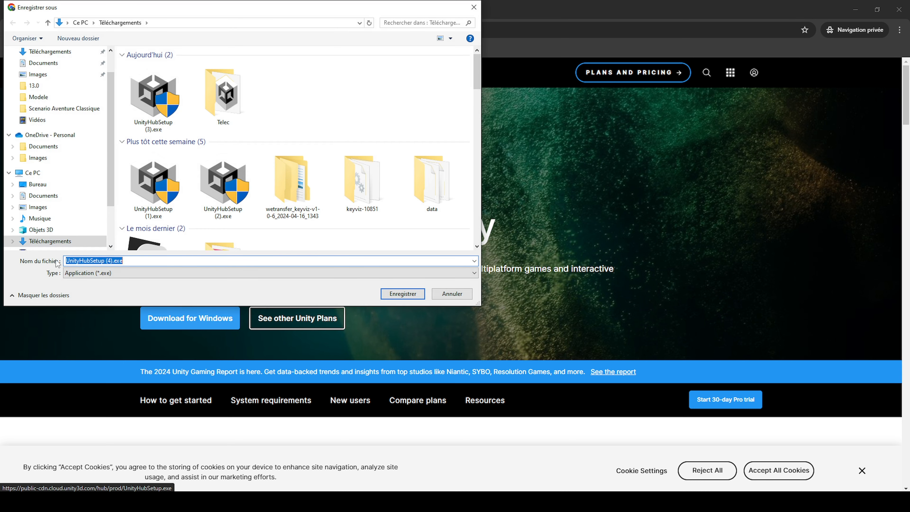
{"action": "left_click", "coordinate": [452, 294]}
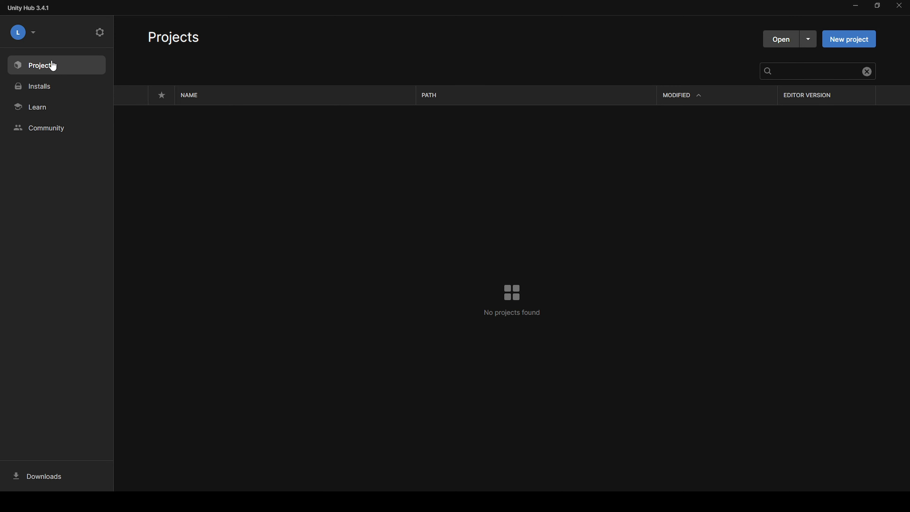
In Unity Hub, show the installed official releases and open the list of editor versions available to install
{"action": "left_click", "coordinate": [51, 90]}
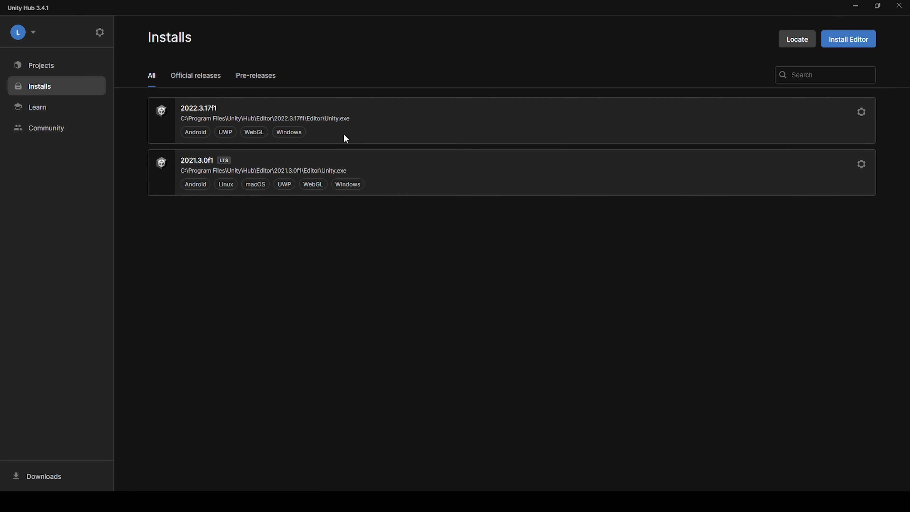
{"action": "left_click", "coordinate": [212, 76]}
{"action": "left_click", "coordinate": [855, 41]}
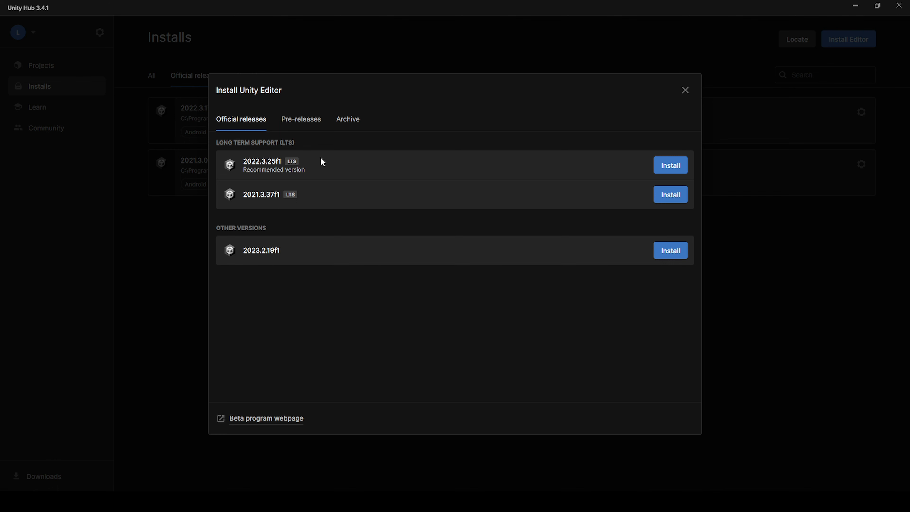
Examine the optional dev tools, platform modules and language packs offered for the Unity 2022.3.25f1 LTS installation
{"action": "left_click", "coordinate": [662, 168]}
{"action": "scroll", "coordinate": [459, 246], "scroll_direction": "down", "scroll_amount": 5}
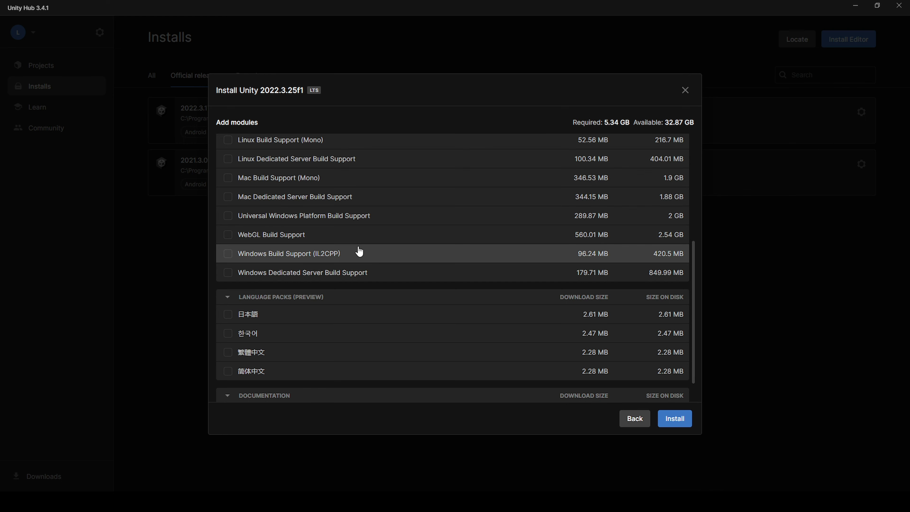
{"action": "scroll", "coordinate": [359, 247], "scroll_direction": "up", "scroll_amount": 5}
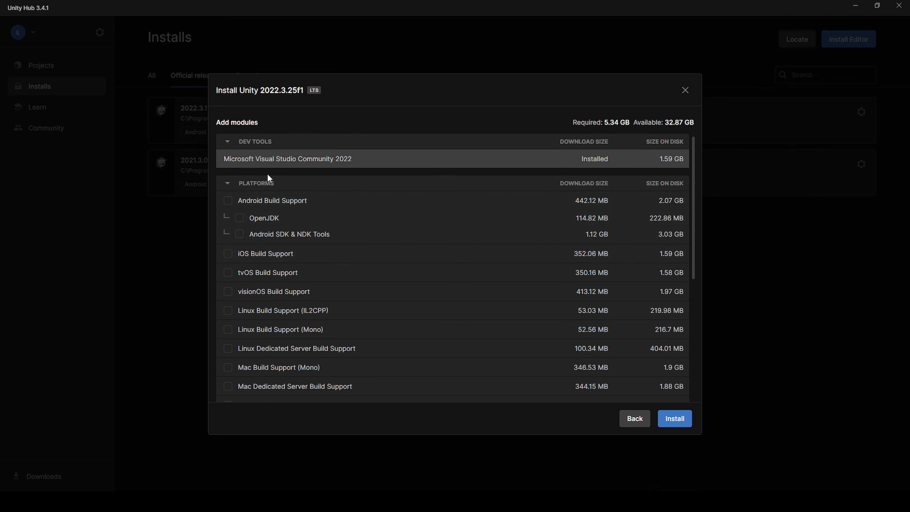
{"action": "scroll", "coordinate": [319, 165], "scroll_direction": "down", "scroll_amount": 2}
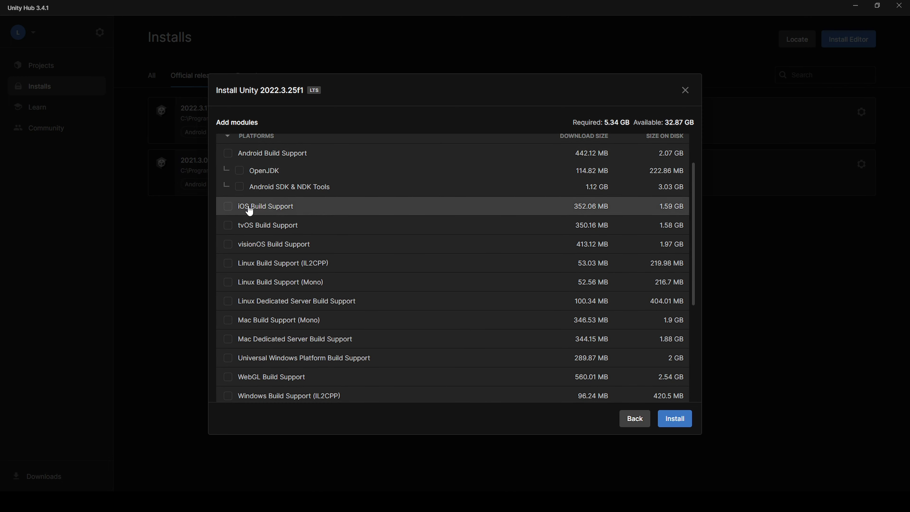
{"action": "scroll", "coordinate": [355, 244], "scroll_direction": "down", "scroll_amount": 4}
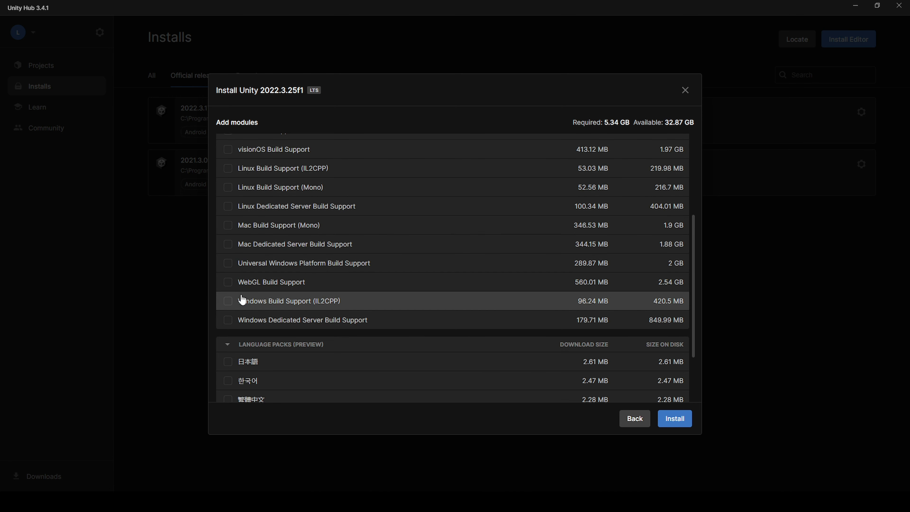
Look through the featured tutorials in the Learn section and the resources in the Community section
{"action": "left_click", "coordinate": [63, 108]}
{"action": "left_click", "coordinate": [63, 107]}
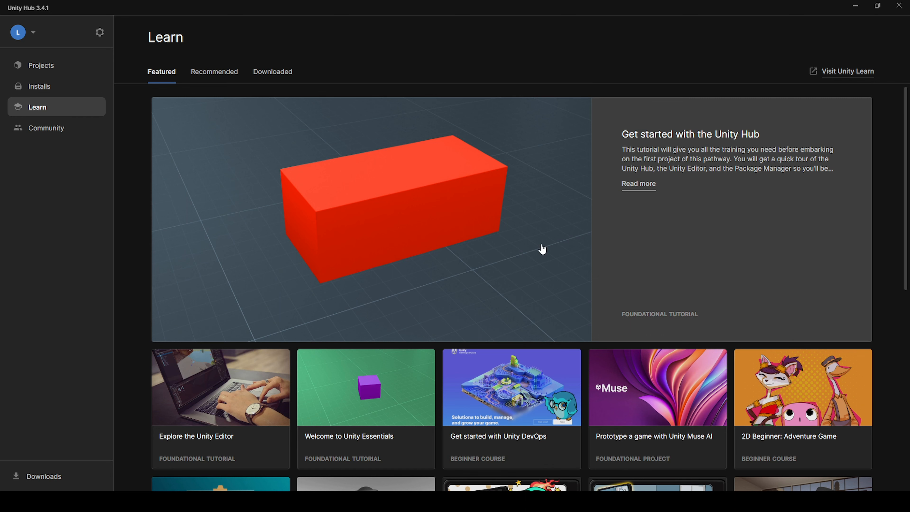
{"action": "scroll", "coordinate": [528, 243], "scroll_direction": "down", "scroll_amount": 4}
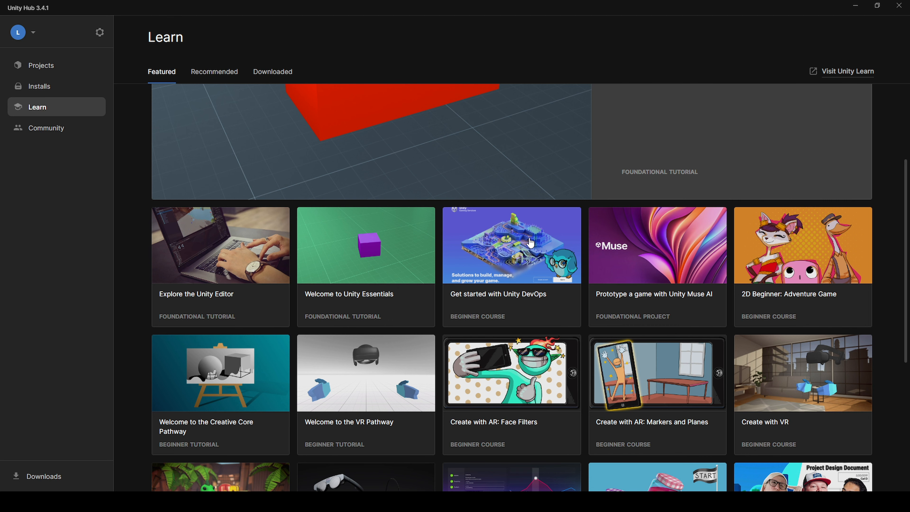
{"action": "scroll", "coordinate": [531, 243], "scroll_direction": "down", "scroll_amount": 3}
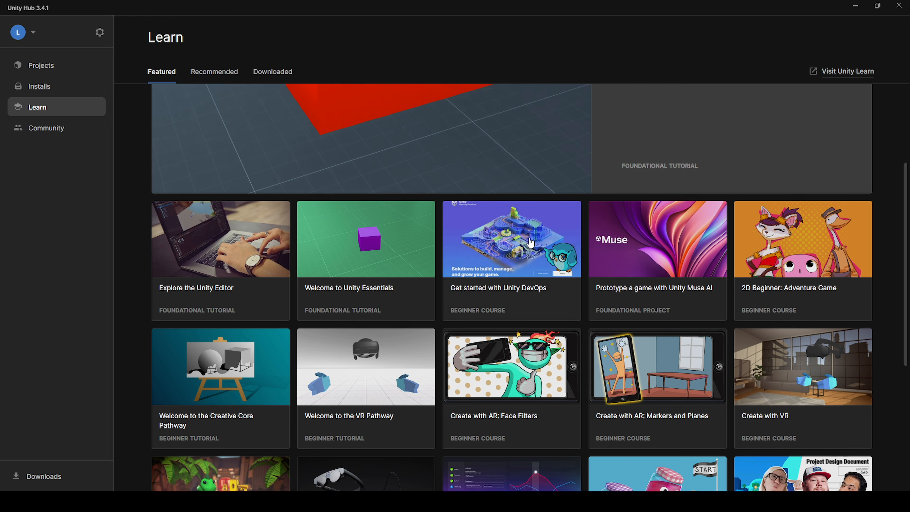
{"action": "scroll", "coordinate": [490, 321], "scroll_direction": "down", "scroll_amount": 4}
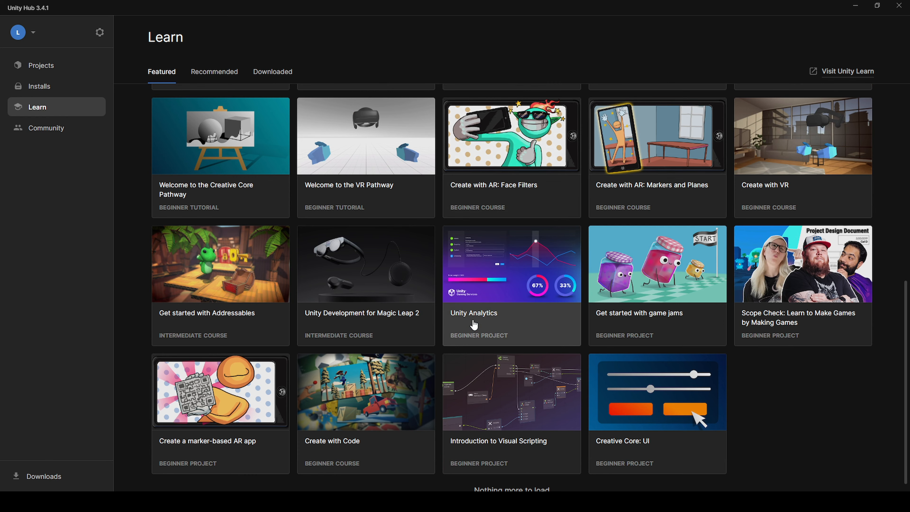
{"action": "left_click", "coordinate": [70, 137]}
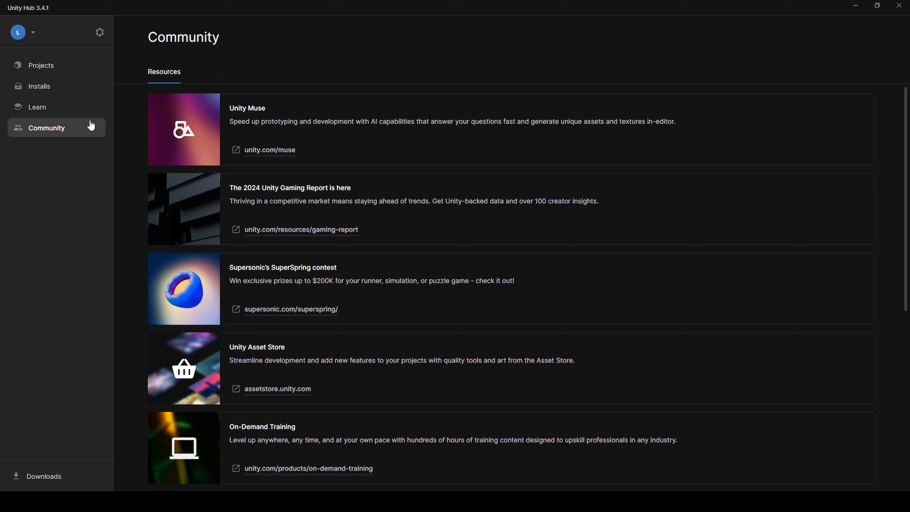
Create a new project named "Tuto YT Project" from the 3D (Built-In Render Pipeline) template with editor version 2021.3.0f1
{"action": "left_click", "coordinate": [80, 72]}
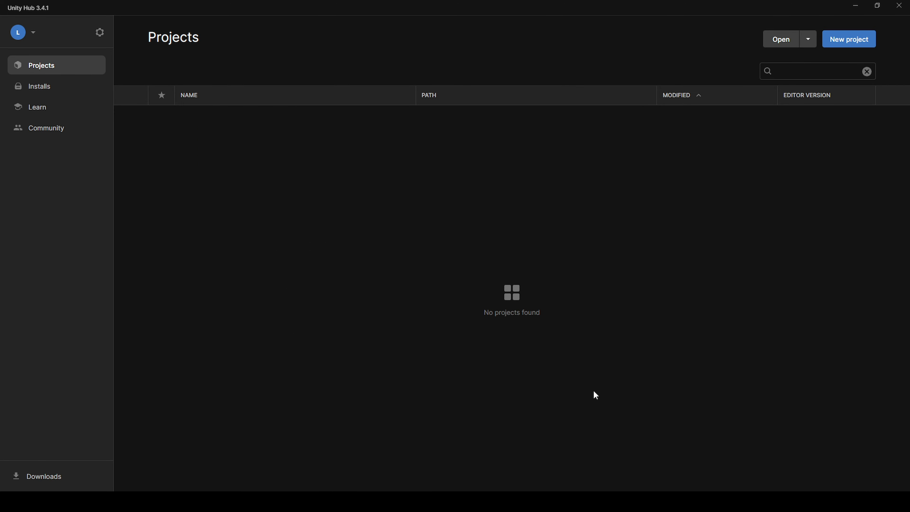
{"action": "left_click", "coordinate": [852, 40]}
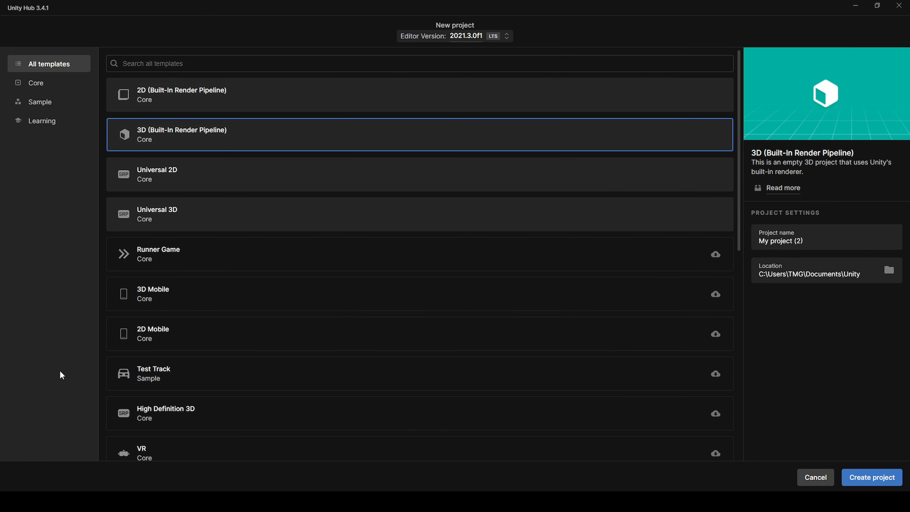
{"action": "scroll", "coordinate": [471, 229], "scroll_direction": "down", "scroll_amount": 10}
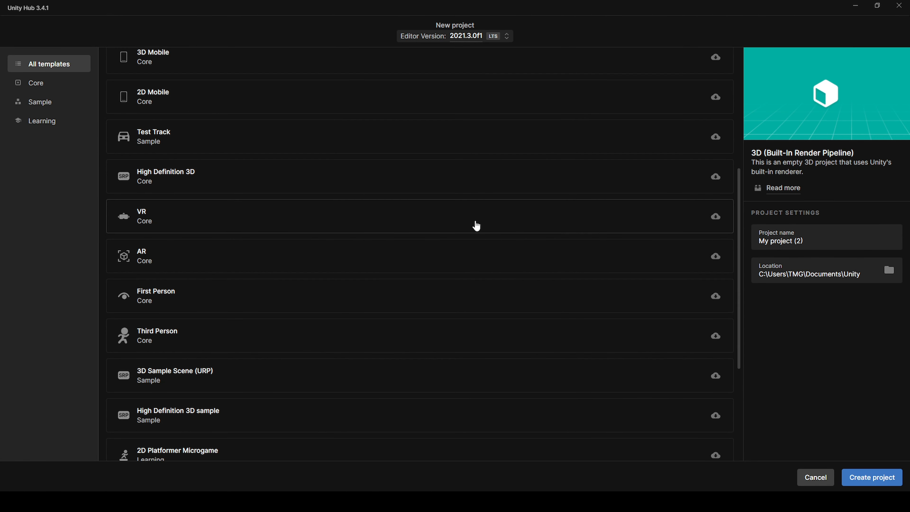
{"action": "scroll", "coordinate": [477, 227], "scroll_direction": "up", "scroll_amount": 10}
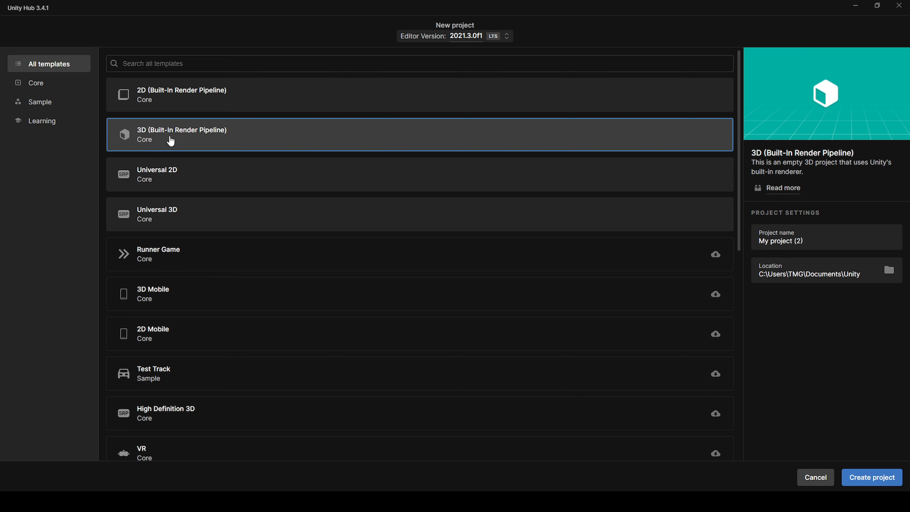
{"action": "left_click_drag", "start_coordinate": [874, 244], "coordinate": [751, 247]}
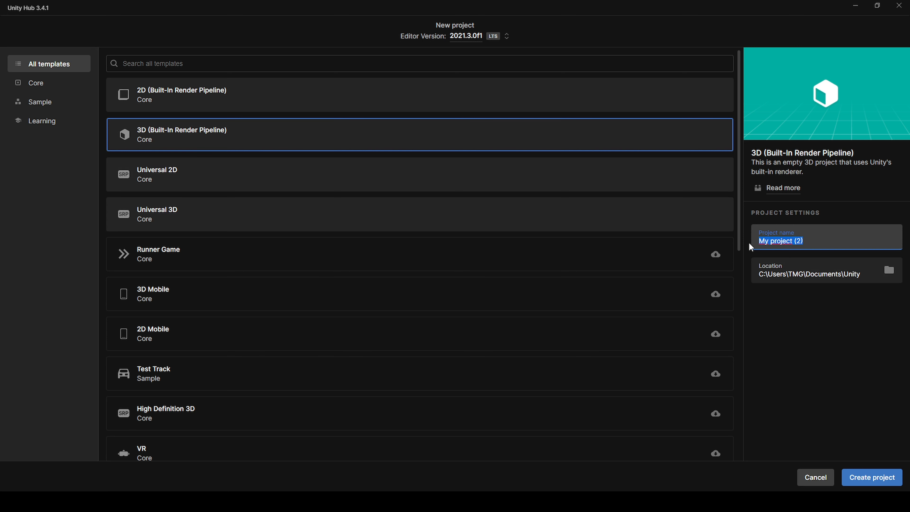
{"action": "key", "text": "BackSpace"}
{"action": "type", "text": "Tuto YT Project"}
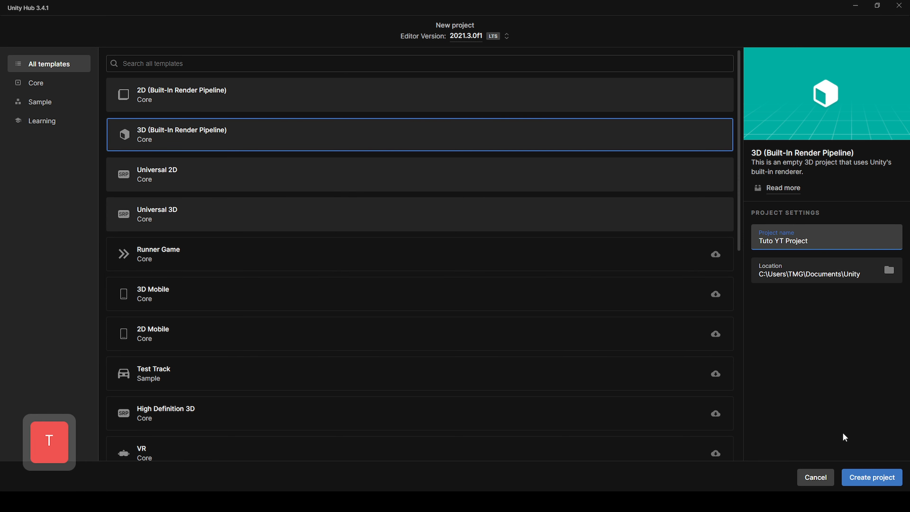
{"action": "left_click", "coordinate": [877, 480]}
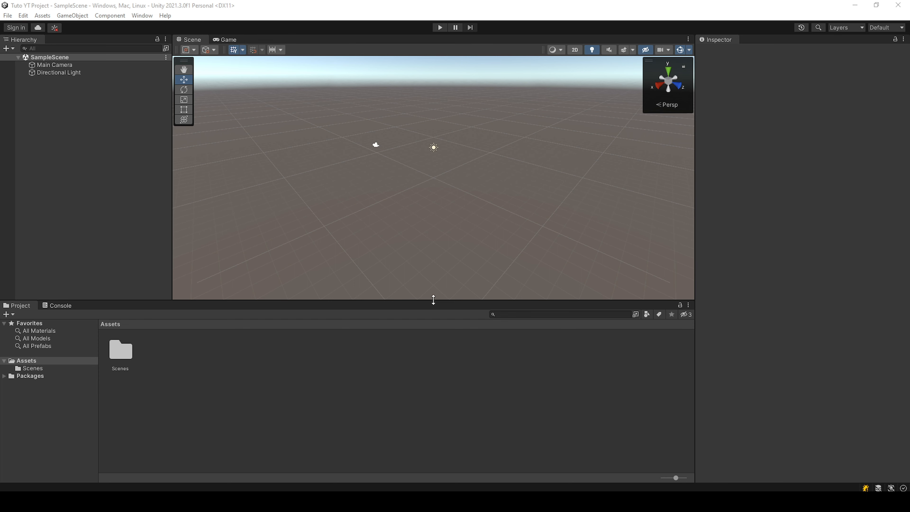
Explore the empty SampleScene by rotating, panning and zooming the Scene view and moving its camera sideways and backwards
{"action": "right_click_drag", "start_coordinate": [434, 296], "coordinate": [520, 200]}
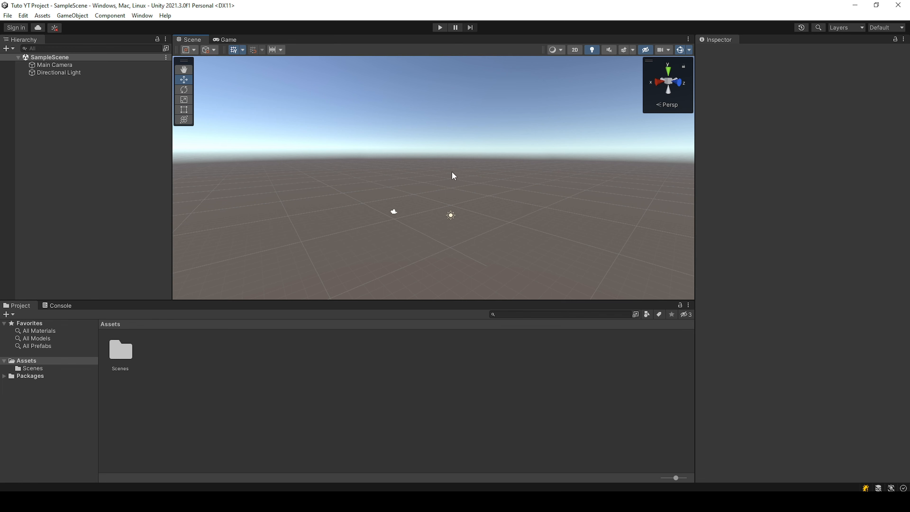
{"action": "middle_click_drag", "start_coordinate": [437, 136], "coordinate": [390, 152]}
{"action": "left_click", "coordinate": [183, 69]}
{"action": "left_click_drag", "start_coordinate": [462, 180], "coordinate": [484, 174]}
{"action": "key", "text": "w"}
{"action": "scroll", "coordinate": [484, 173], "scroll_direction": "down", "scroll_amount": 1}
{"action": "scroll", "coordinate": [477, 175], "scroll_direction": "up", "scroll_amount": 9}
{"action": "scroll", "coordinate": [455, 185], "scroll_direction": "down", "scroll_amount": 8}
{"action": "key", "text": "Left"}
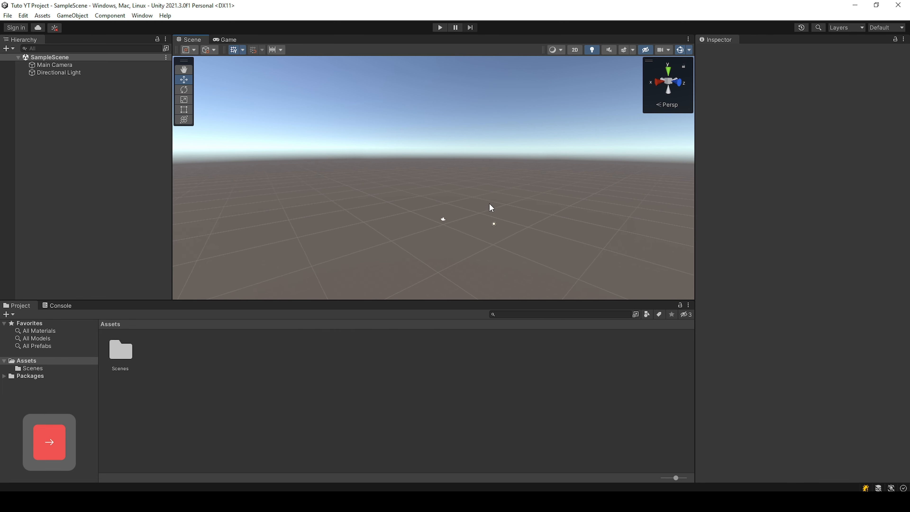
{"action": "key", "text": "Right"}
{"action": "key", "text": "Down"}
{"action": "key", "text": "Left"}
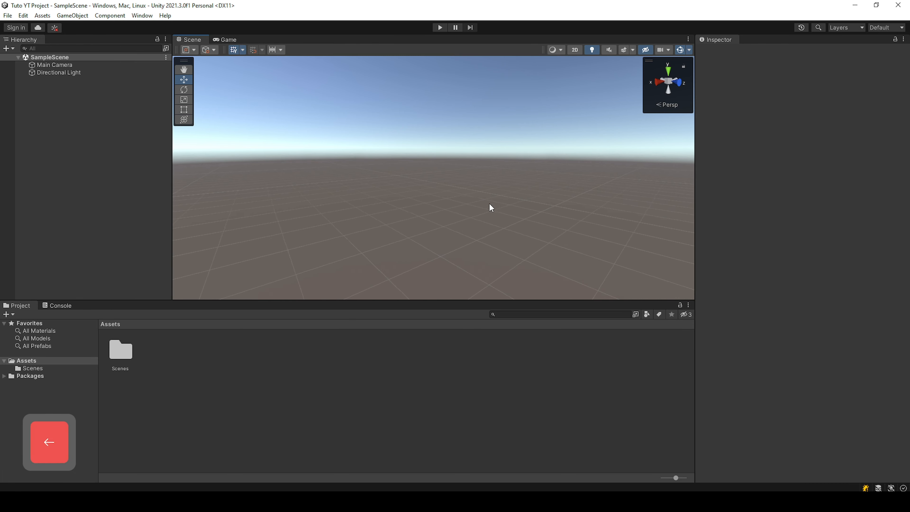
Align the Scene view to the front, top and right axes, and toggle orthographic projection on and back to perspective
{"action": "left_click", "coordinate": [679, 84]}
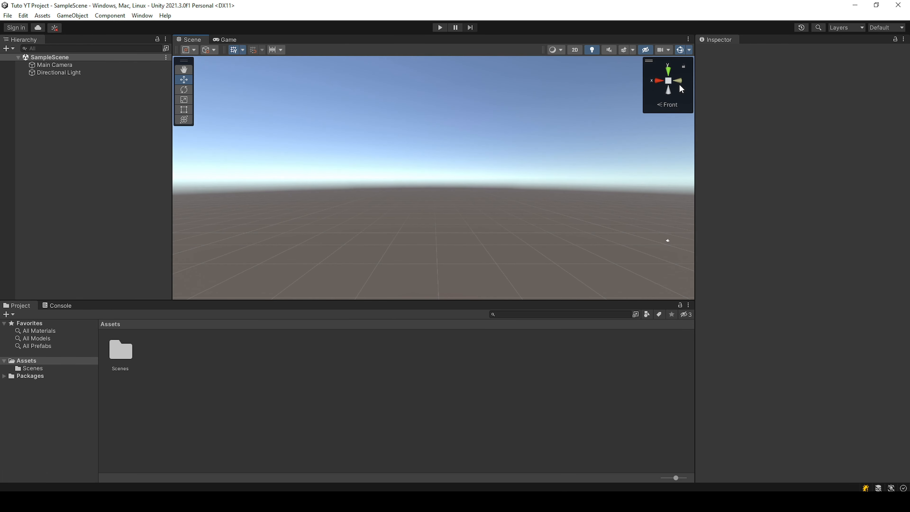
{"action": "left_click", "coordinate": [668, 74]}
{"action": "left_click", "coordinate": [668, 72]}
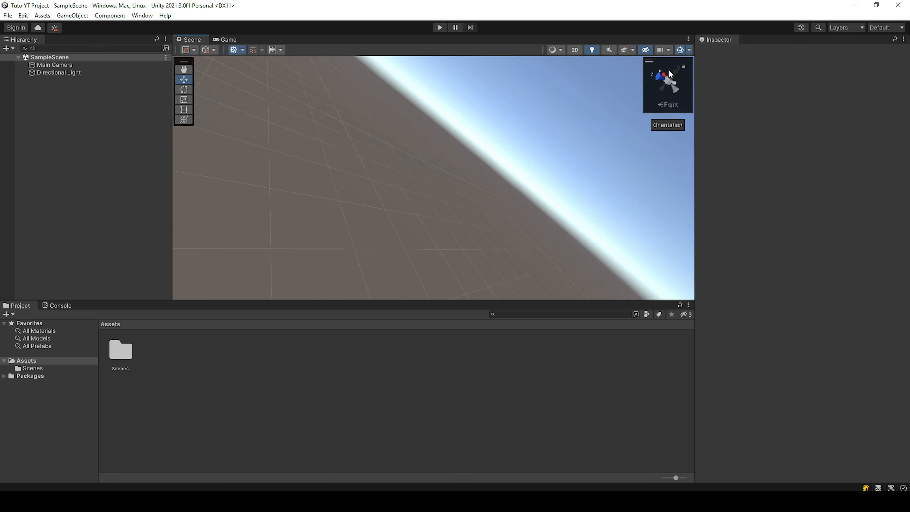
{"action": "left_click", "coordinate": [660, 81]}
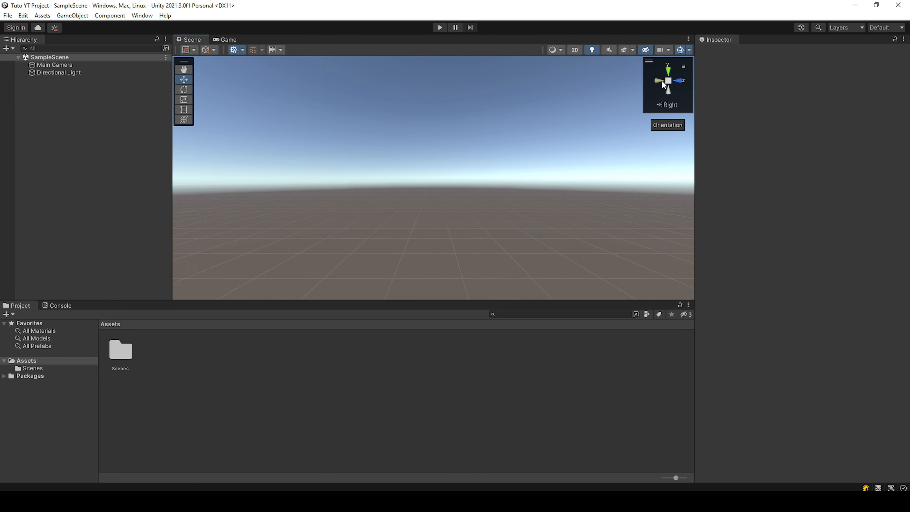
{"action": "left_click", "coordinate": [667, 82]}
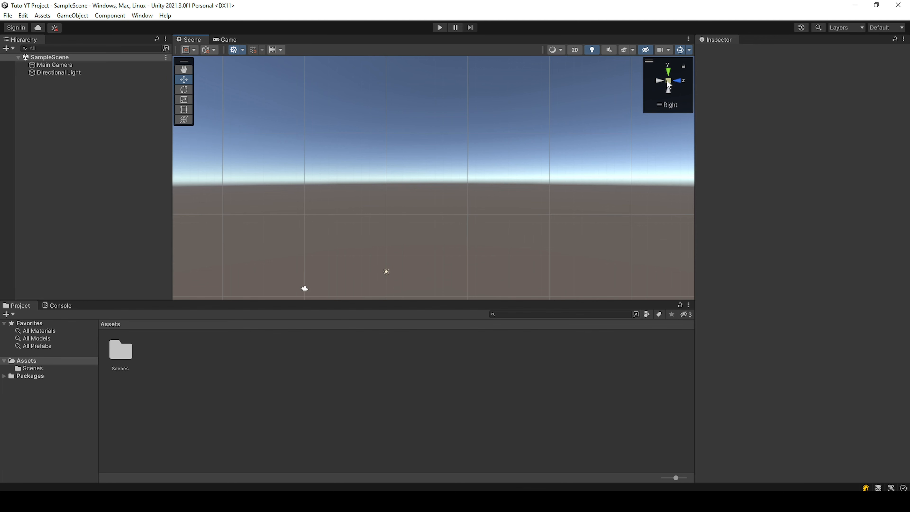
{"action": "left_click", "coordinate": [667, 81]}
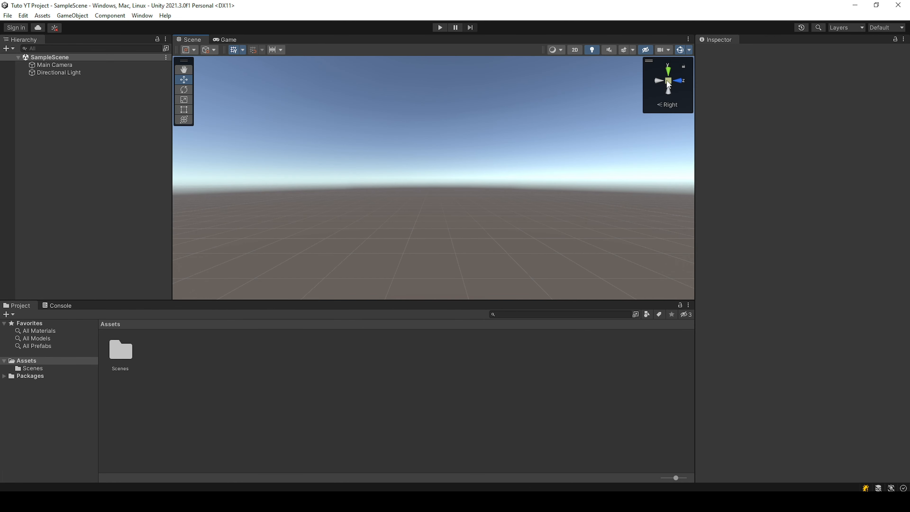
Switch the Scene view to orthographic projection and back to perspective while it is aligned to the right axis
{"action": "left_click", "coordinate": [666, 81]}
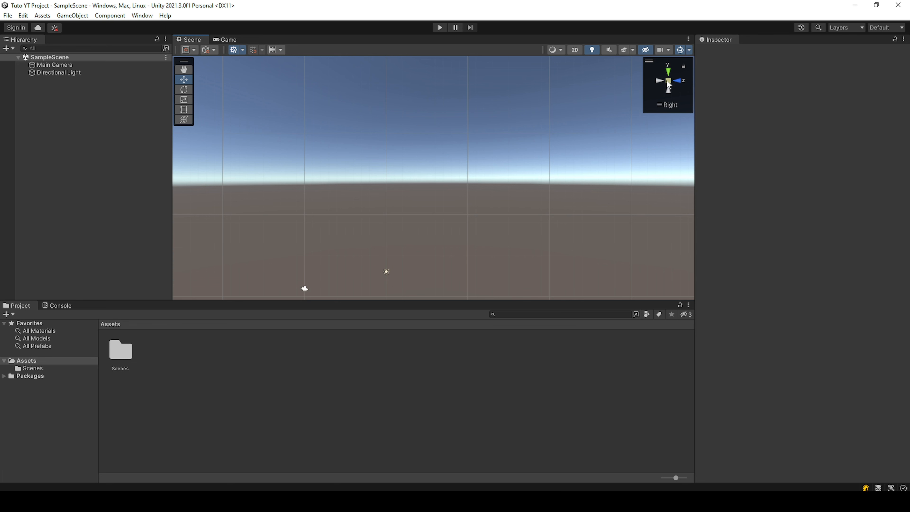
{"action": "left_click", "coordinate": [667, 81]}
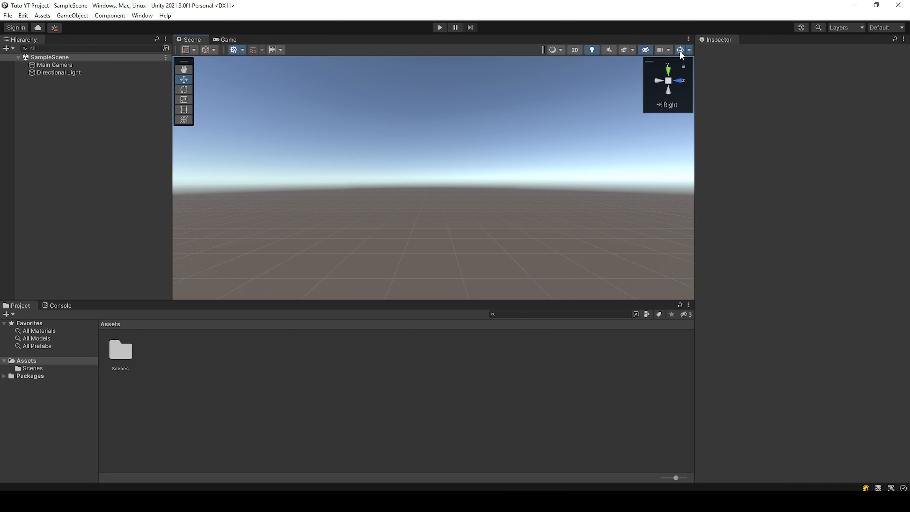
Turn the Scene view gizmos off and on with Main Camera selected, and focus the view on Directional Light
{"action": "left_click", "coordinate": [57, 65]}
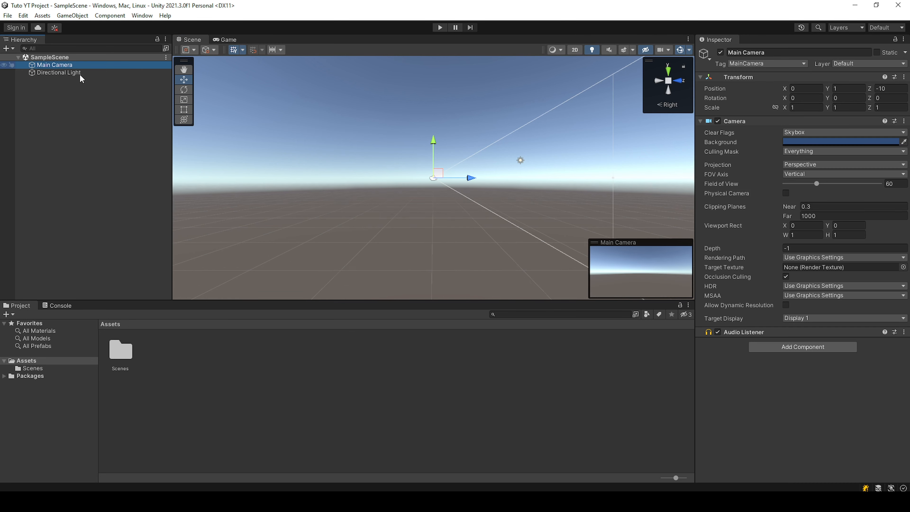
{"action": "left_click", "coordinate": [680, 50]}
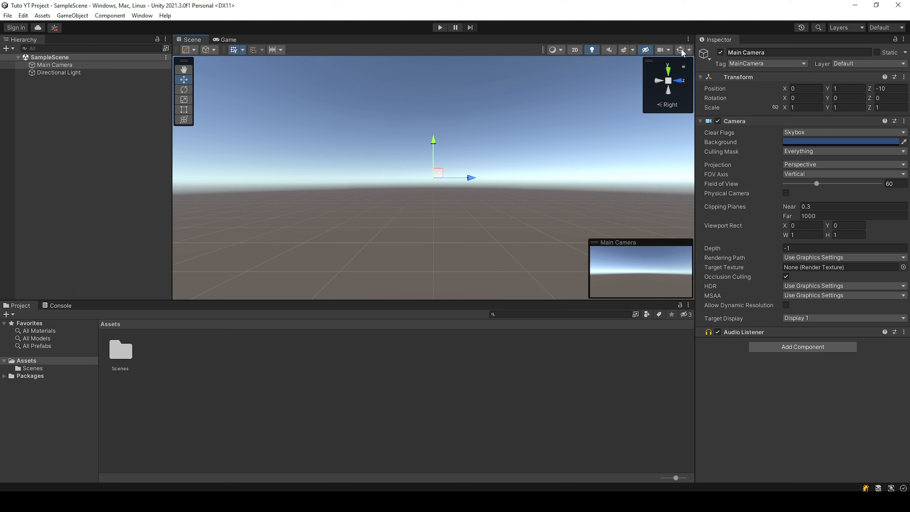
{"action": "left_click", "coordinate": [681, 51]}
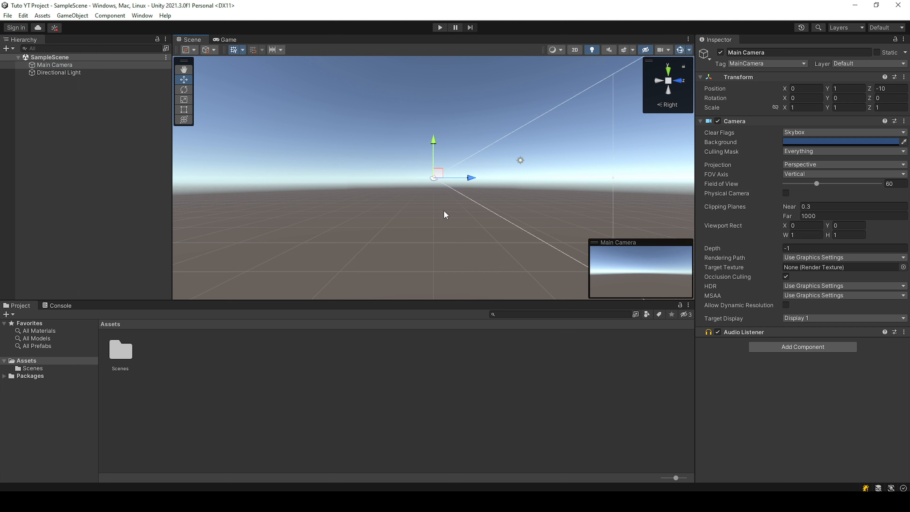
{"action": "right_click_drag", "start_coordinate": [559, 173], "coordinate": [688, 82]}
{"action": "left_click", "coordinate": [681, 50]}
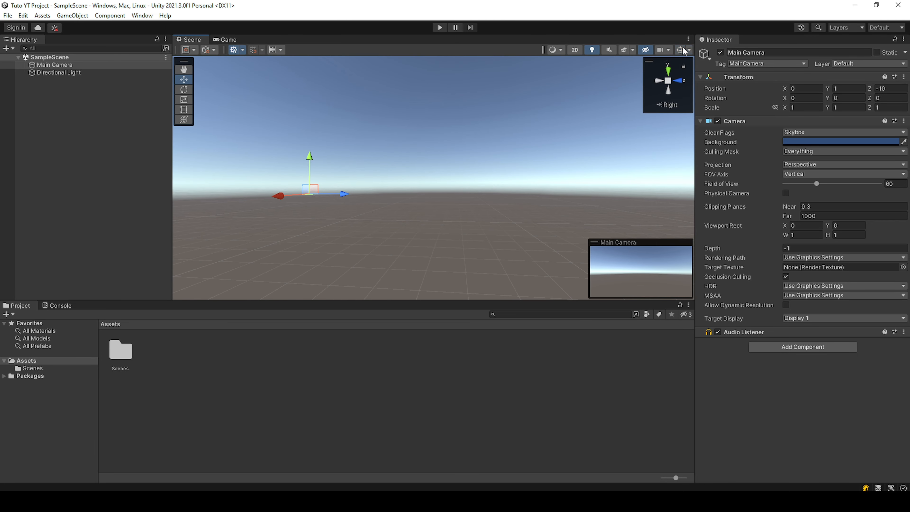
{"action": "left_click", "coordinate": [681, 50]}
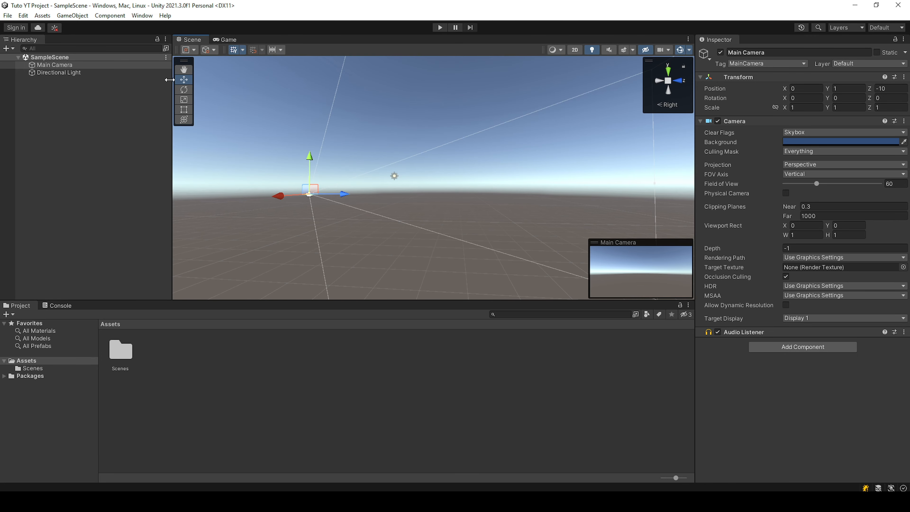
{"action": "double_click", "coordinate": [42, 73]}
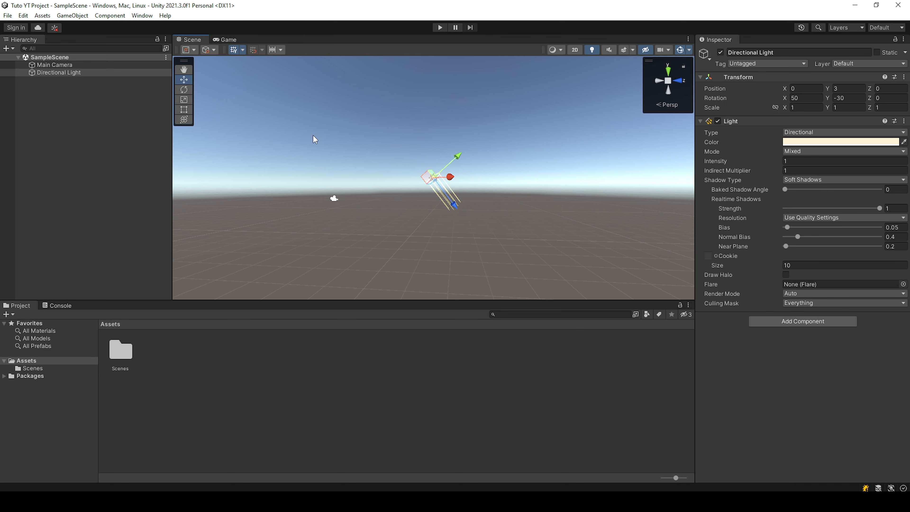
Dock the Game view beside the Scene view, widen it, and set its aspect ratio to 16:9
{"action": "left_click_drag", "start_coordinate": [228, 40], "coordinate": [645, 179]}
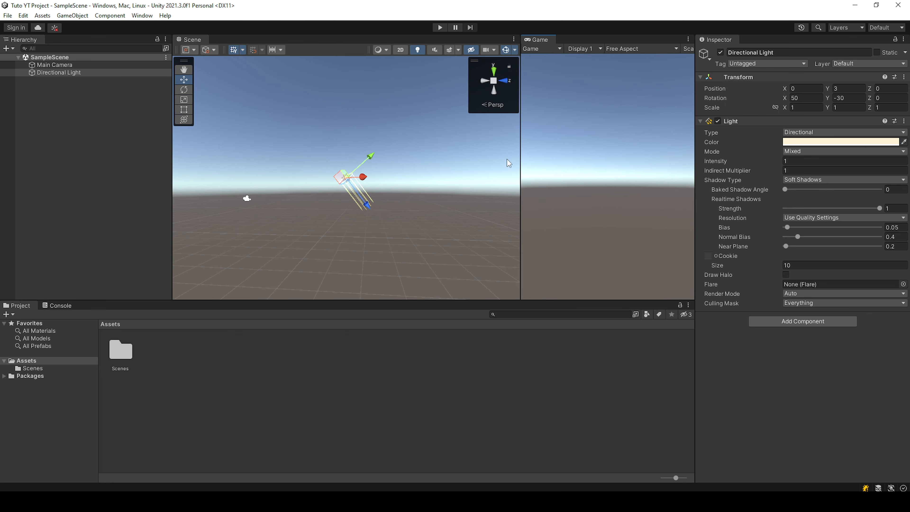
{"action": "left_click_drag", "start_coordinate": [519, 163], "coordinate": [443, 176]}
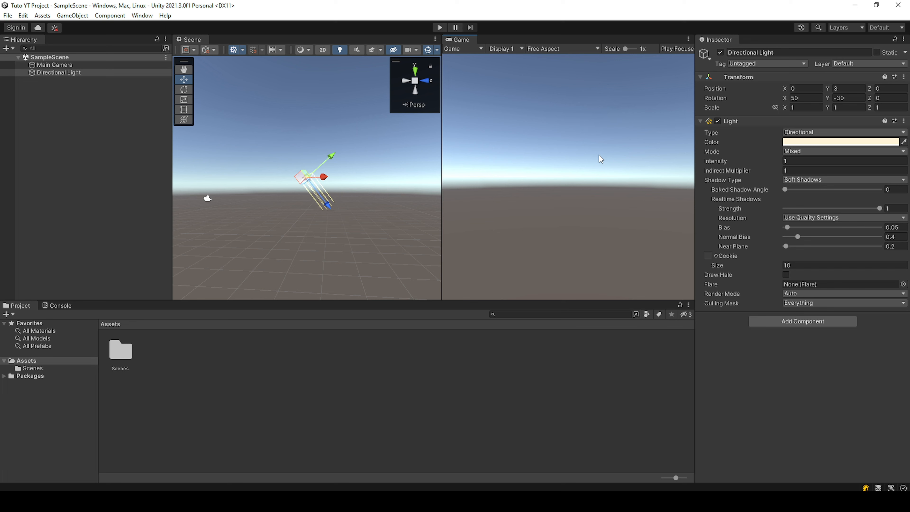
{"action": "left_click", "coordinate": [569, 49]}
{"action": "left_click", "coordinate": [569, 90]}
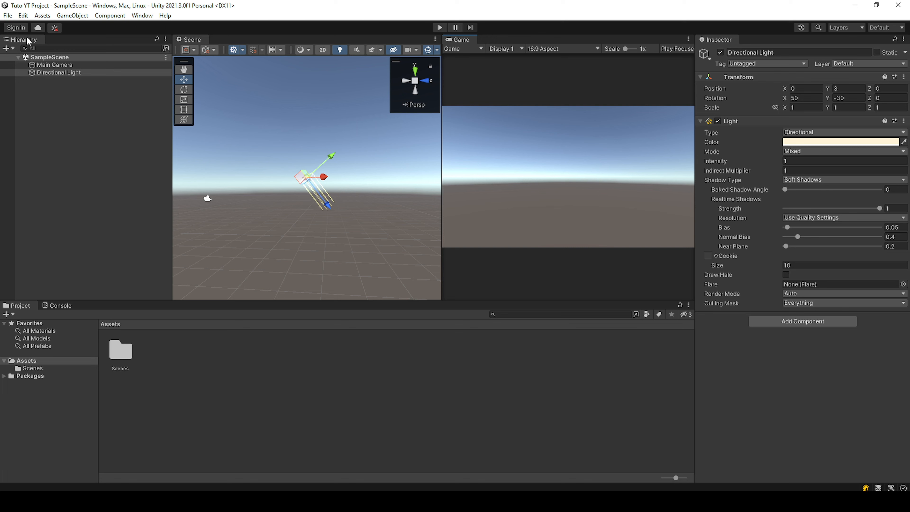
Compare the Inspector properties of the Main Camera and Directional Light by selecting each object
{"action": "left_click", "coordinate": [56, 65]}
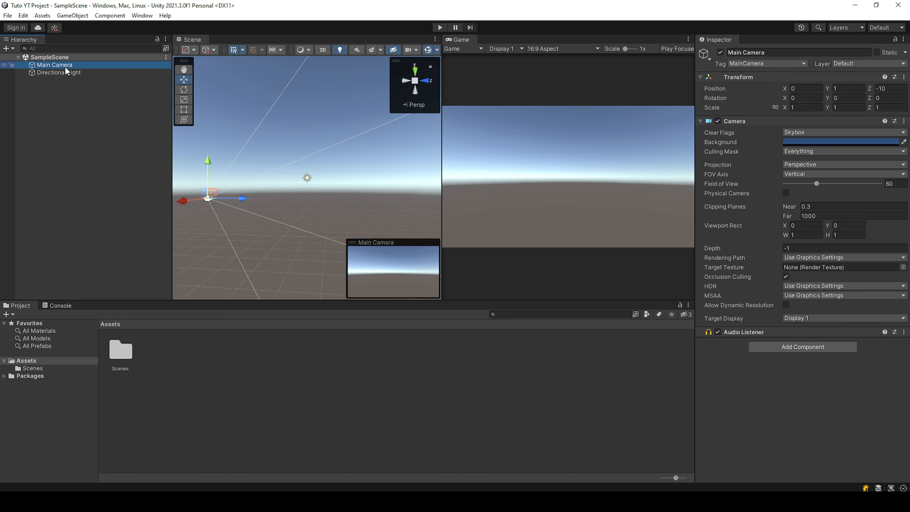
{"action": "left_click", "coordinate": [66, 72]}
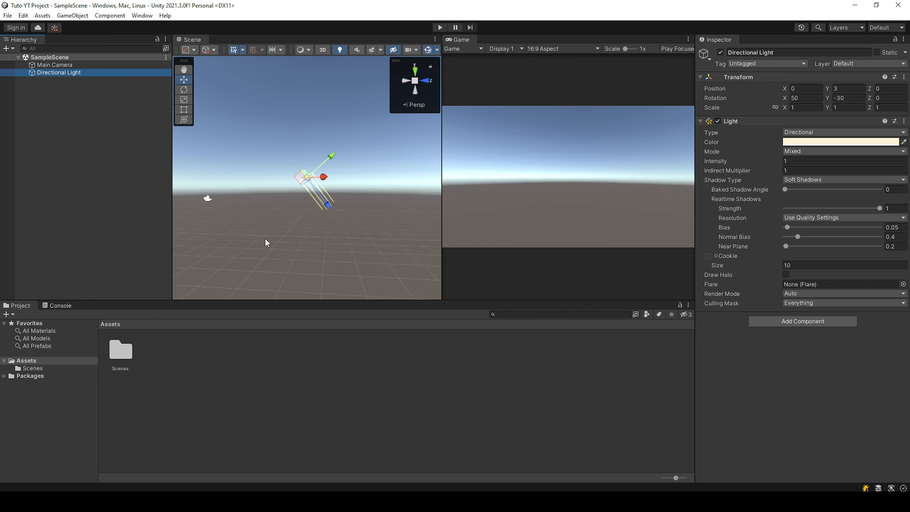
{"action": "key", "text": "Up"}
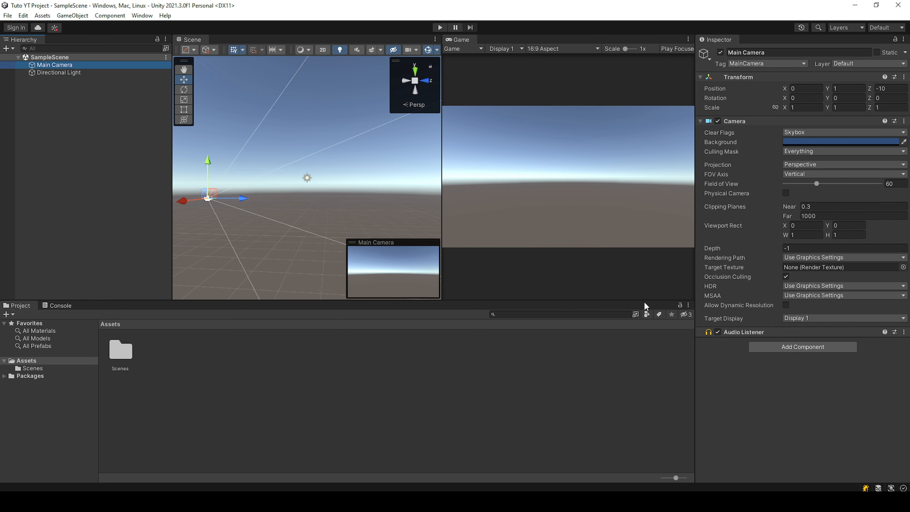
{"action": "left_click", "coordinate": [79, 73]}
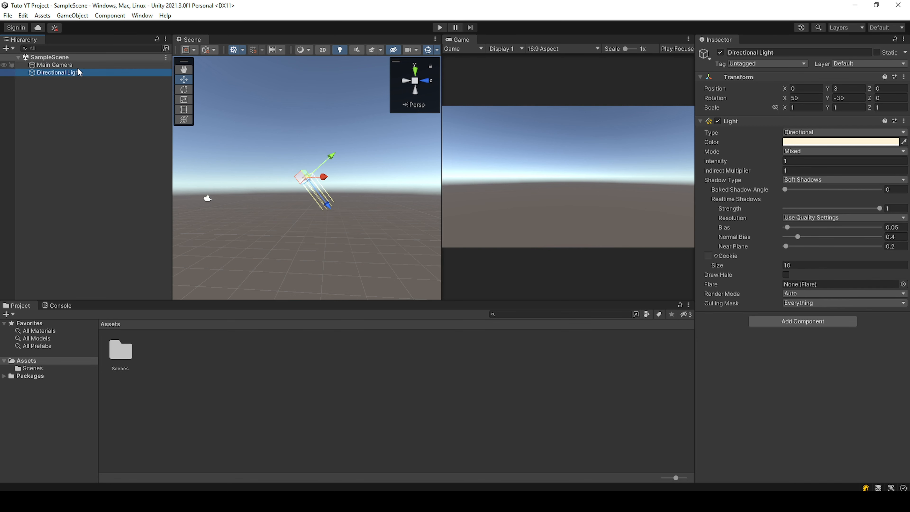
Create an empty GameObject named "Parent" and add a cube named "ChildrenA" as its child
{"action": "right_click", "coordinate": [90, 158]}
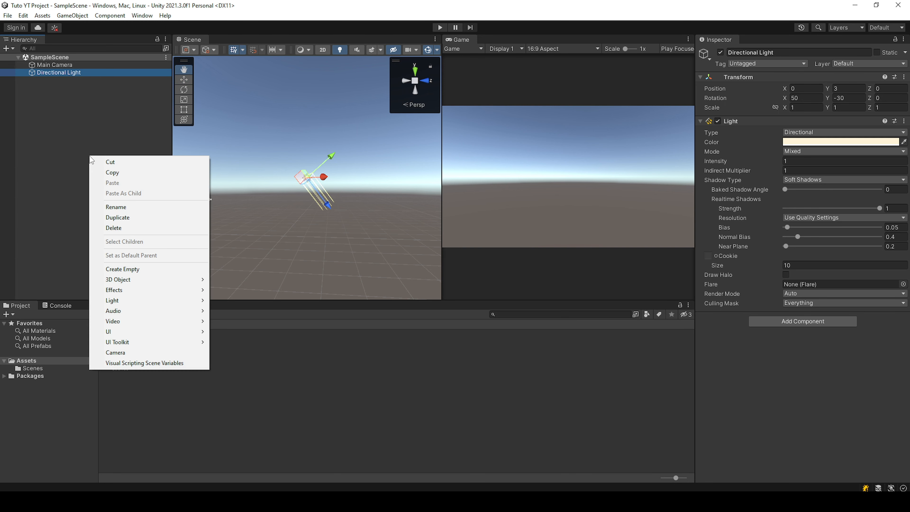
{"action": "left_click", "coordinate": [146, 271]}
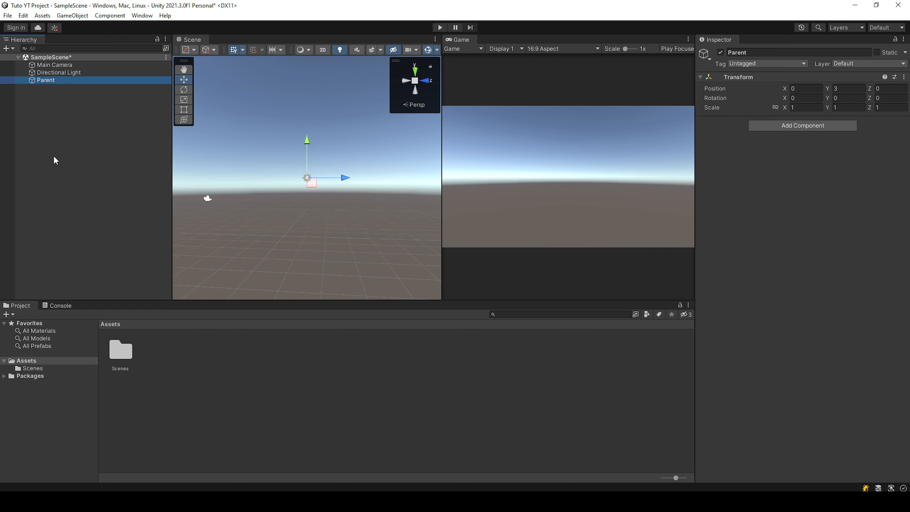
{"action": "right_click", "coordinate": [54, 83]}
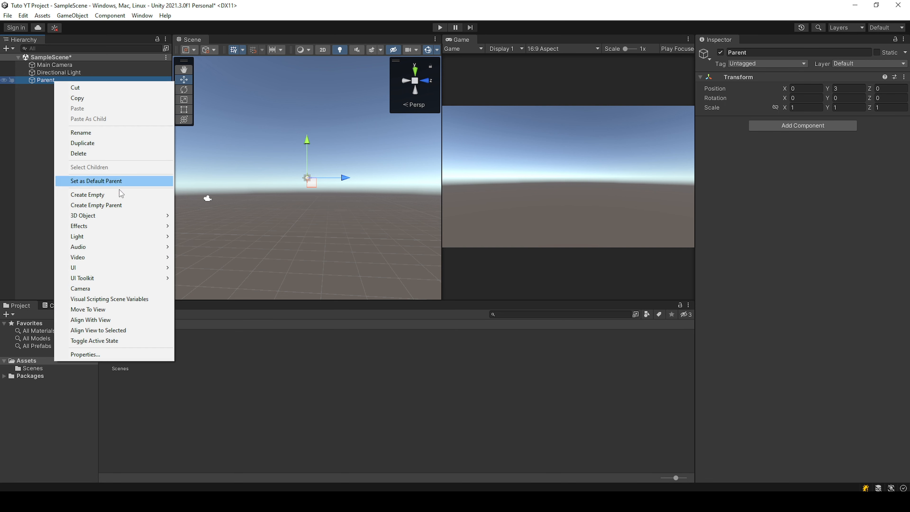
{"action": "mouse_move", "coordinate": [129, 217]}
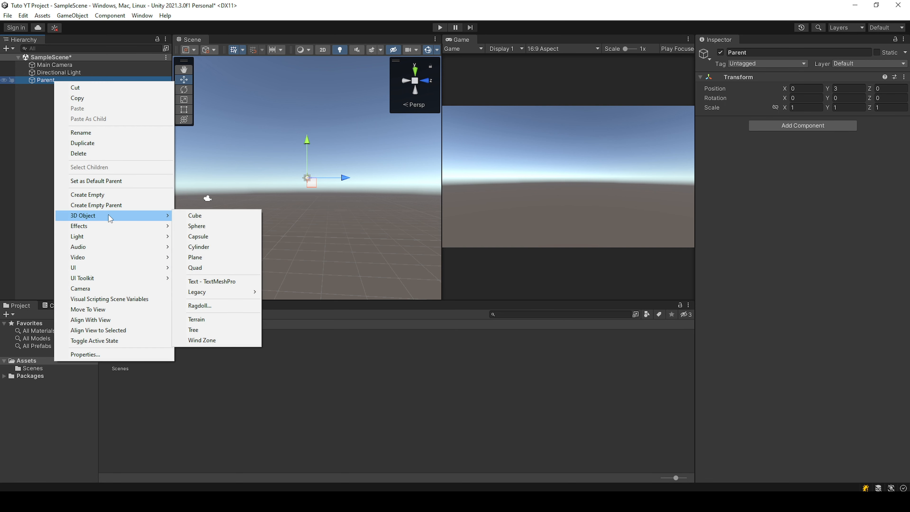
{"action": "left_click", "coordinate": [206, 217]}
{"action": "type", "text": "ChildrenA"}
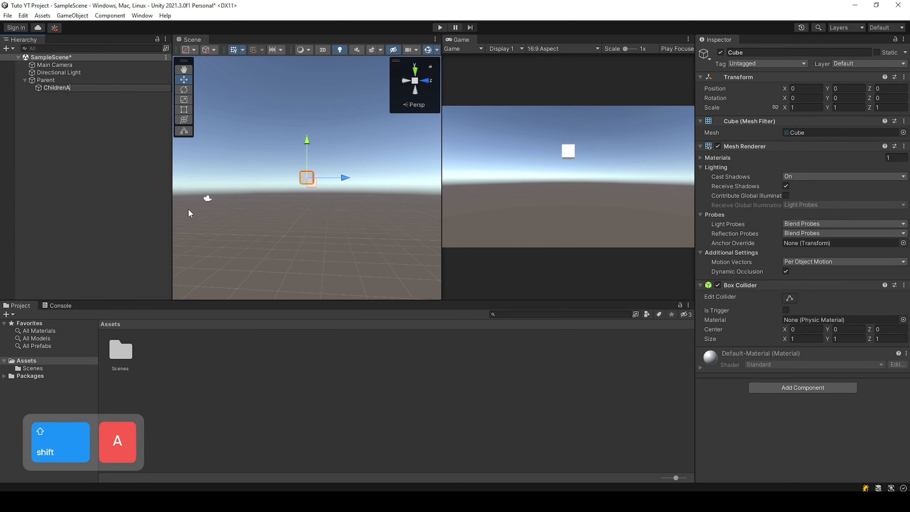
{"action": "key", "text": "Return"}
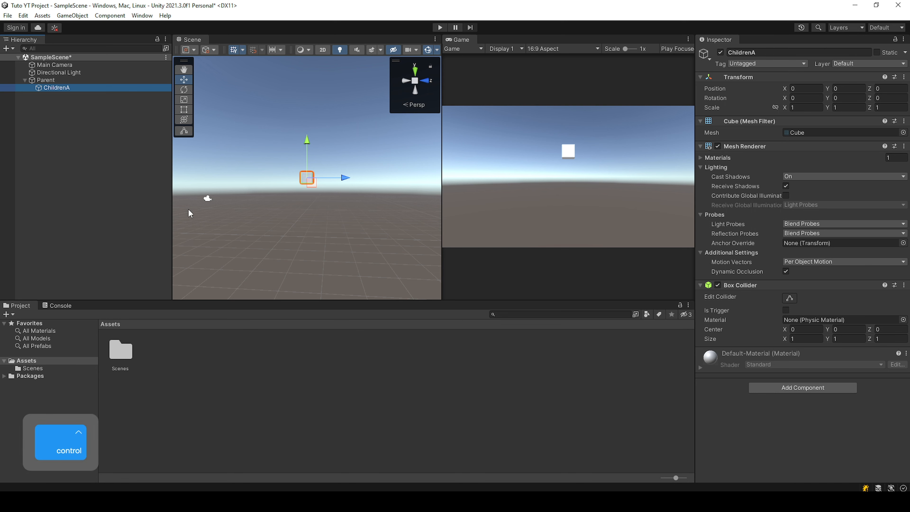
Duplicate ChildrenA as "ChildrenB" and move the copy to about X 1.82, Y 4.61, Z 11.08
{"action": "key", "text": "ctrl+d"}
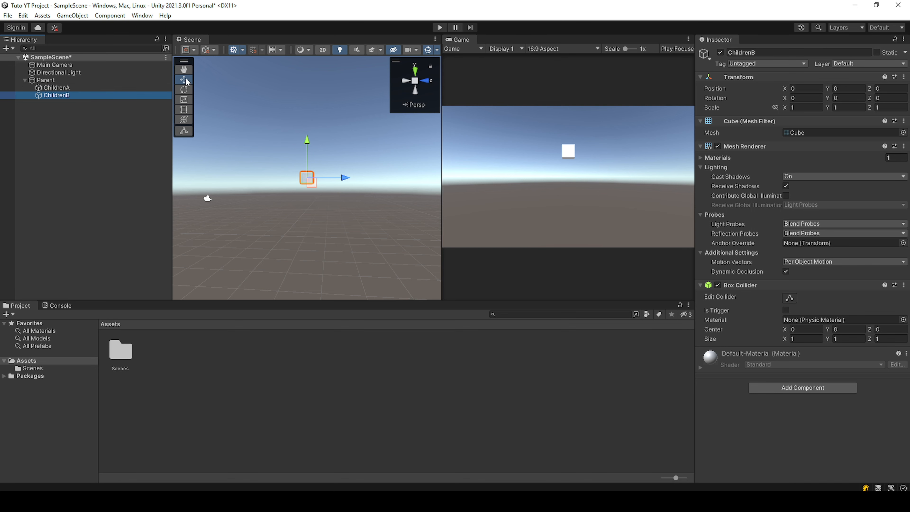
{"action": "left_click_drag", "start_coordinate": [345, 178], "coordinate": [351, 178]}
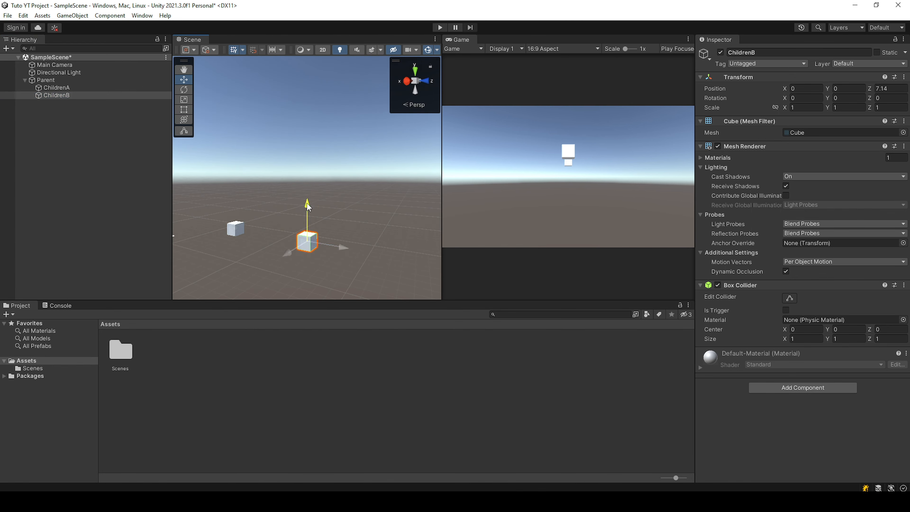
{"action": "left_click_drag", "start_coordinate": [307, 204], "coordinate": [307, 140]}
{"action": "left_click_drag", "start_coordinate": [290, 183], "coordinate": [369, 183]}
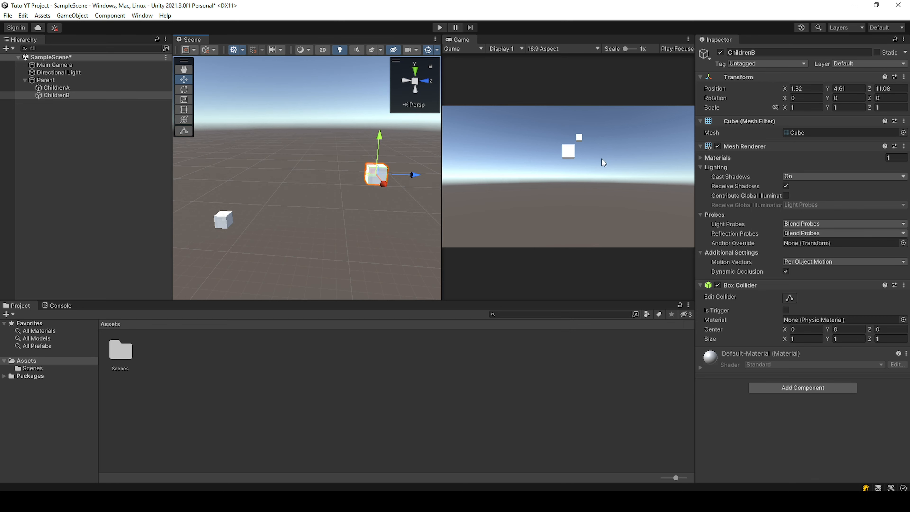
Lower the Parent object together with its children to about Y 1.21, and select ChildrenA
{"action": "left_click", "coordinate": [59, 80]}
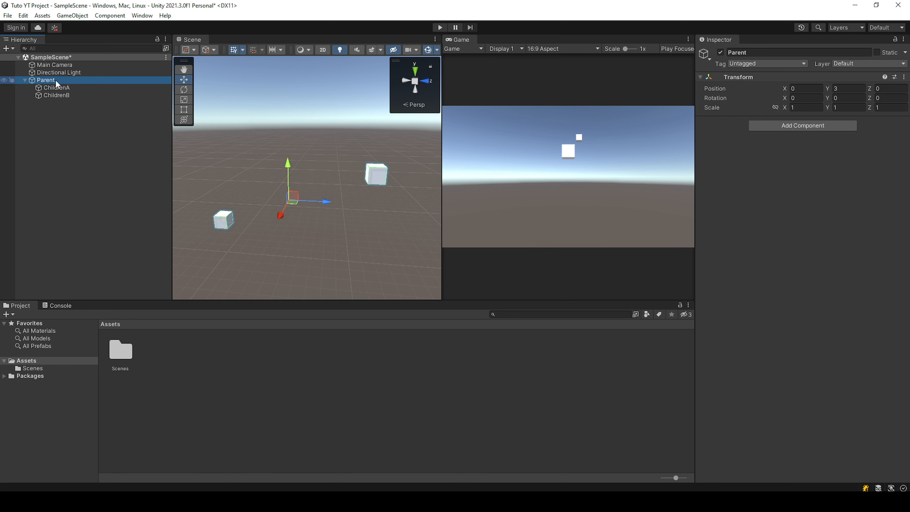
{"action": "left_click_drag", "start_coordinate": [287, 166], "coordinate": [264, 186]}
{"action": "left_click", "coordinate": [67, 89]}
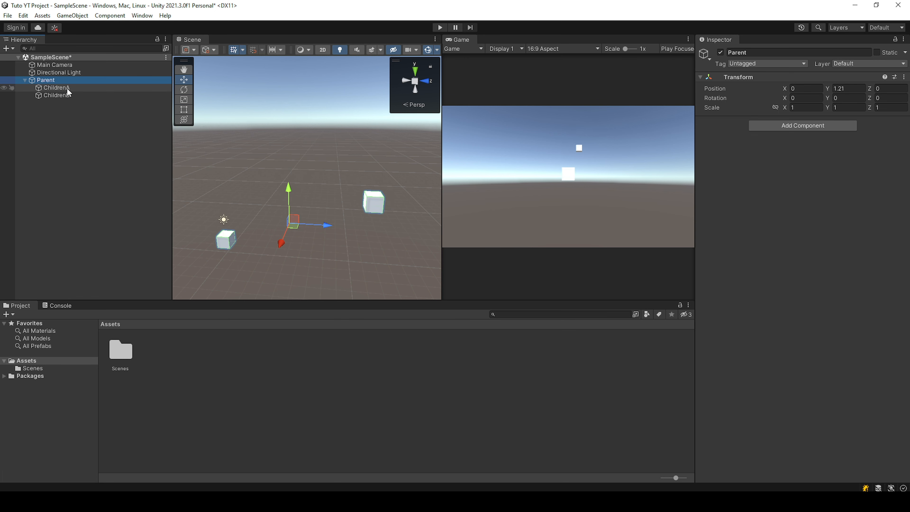
{"action": "left_click", "coordinate": [67, 89]}
Adjust ChildrenB to about position X 1.91, Y 4.39, rotation X 10.61, Y -4.93, and scale X 3.9, Y 4.75, Z 2.24
{"action": "left_click", "coordinate": [375, 204]}
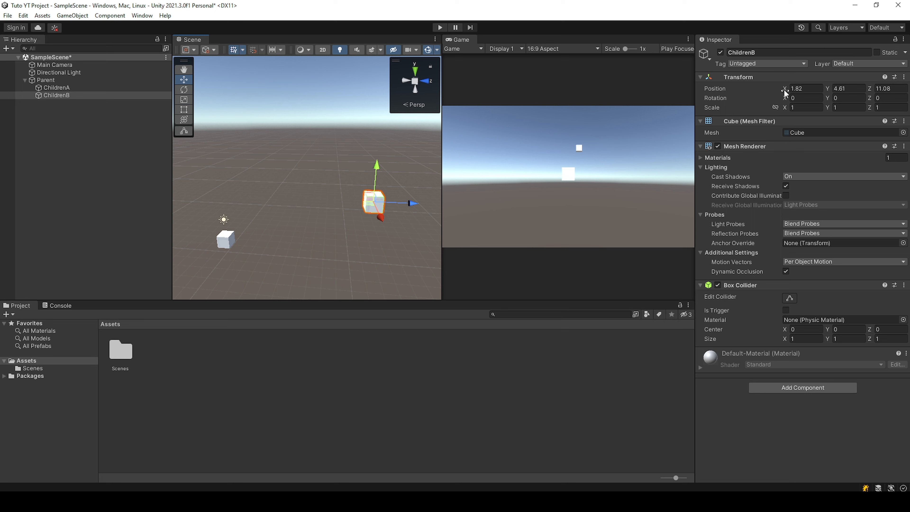
{"action": "left_click_drag", "start_coordinate": [784, 92], "coordinate": [872, 90]}
{"action": "left_click", "coordinate": [836, 90]}
{"action": "left_click_drag", "start_coordinate": [784, 98], "coordinate": [847, 101]}
{"action": "left_click_drag", "start_coordinate": [828, 98], "coordinate": [853, 110]}
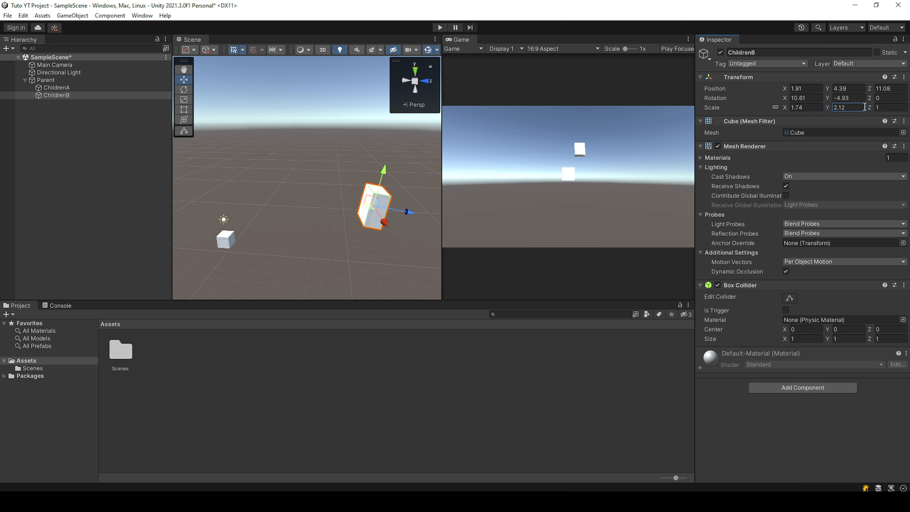
{"action": "left_click_drag", "start_coordinate": [870, 107], "coordinate": [895, 111]}
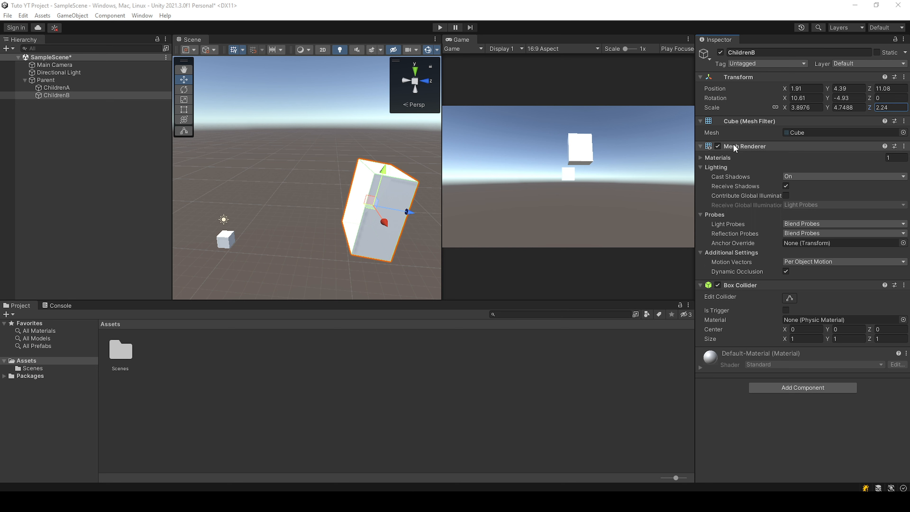
Disable and re-enable the Mesh Renderer and the Box Collider components of ChildrenB
{"action": "left_click", "coordinate": [718, 145]}
{"action": "left_click", "coordinate": [717, 145]}
{"action": "left_click", "coordinate": [718, 146]}
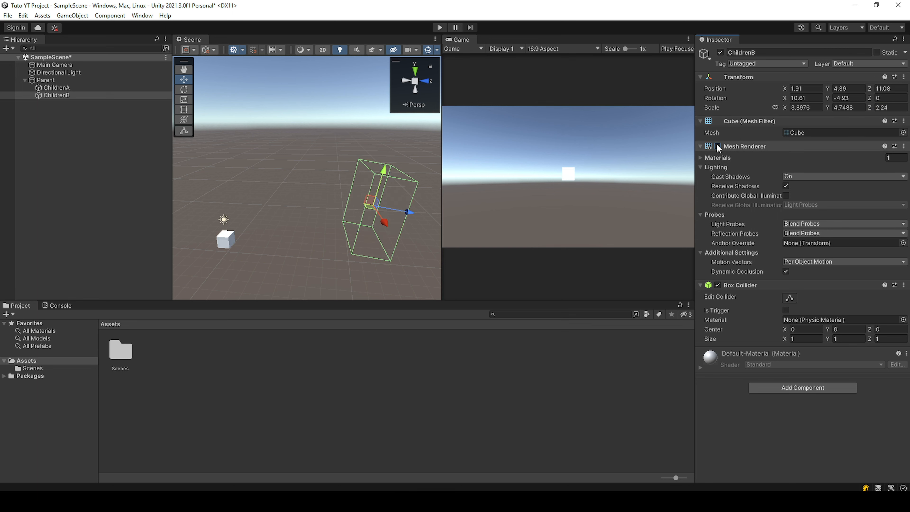
{"action": "left_click", "coordinate": [717, 144]}
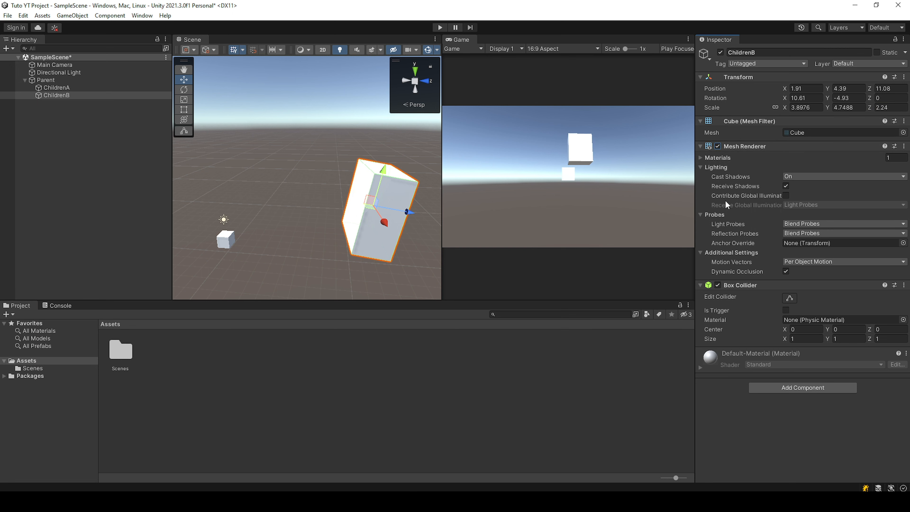
{"action": "left_click", "coordinate": [717, 285]}
{"action": "left_click", "coordinate": [717, 285]}
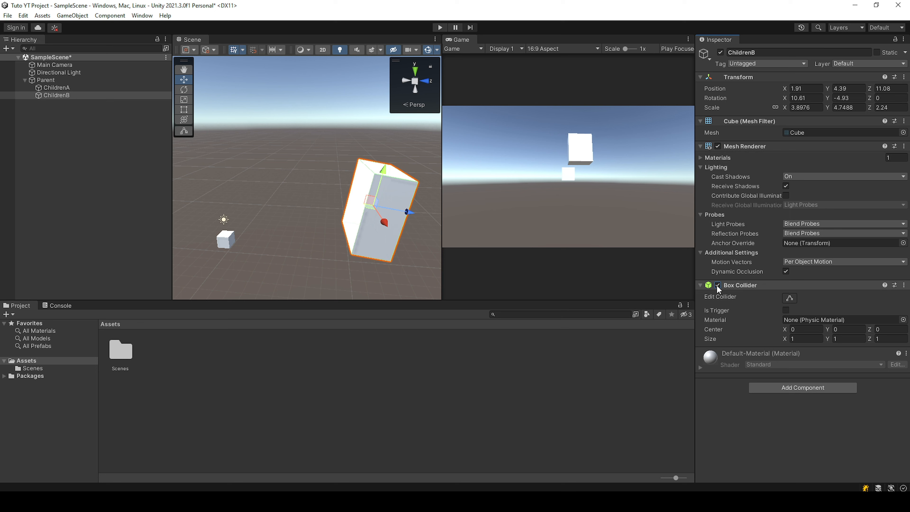
{"action": "left_click", "coordinate": [717, 285]}
{"action": "left_click", "coordinate": [717, 285]}
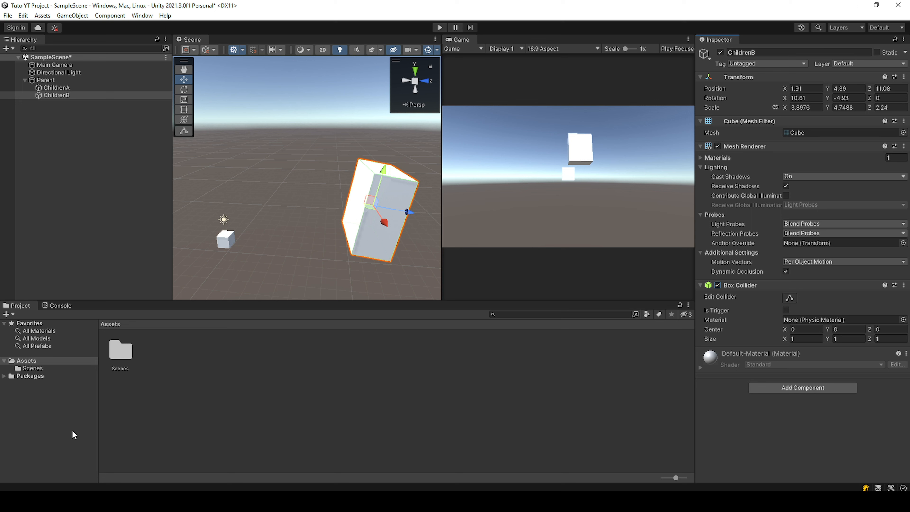
Create a folder named "AssetsTuto" in the project's Assets folder
{"action": "right_click", "coordinate": [191, 395]}
{"action": "mouse_move", "coordinate": [294, 149]}
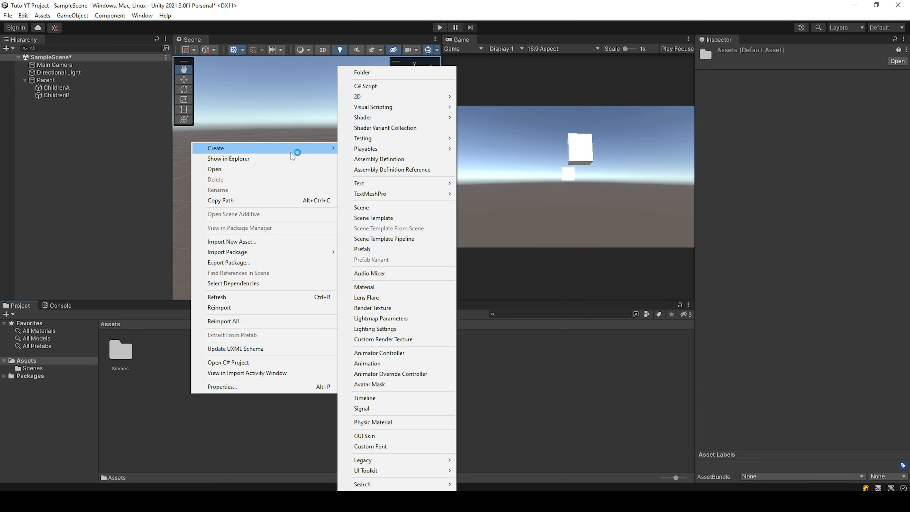
{"action": "left_click", "coordinate": [390, 77]}
{"action": "type", "text": "AssetsTuto"}
{"action": "key", "text": "Return"}
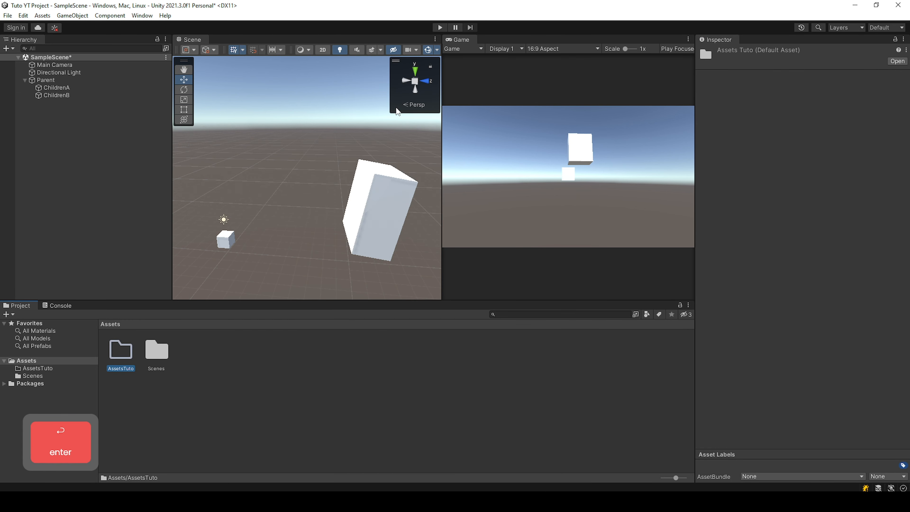
Create a material named "TutoExempleMaterial" inside the AssetsTuto folder
{"action": "key", "text": "Return"}
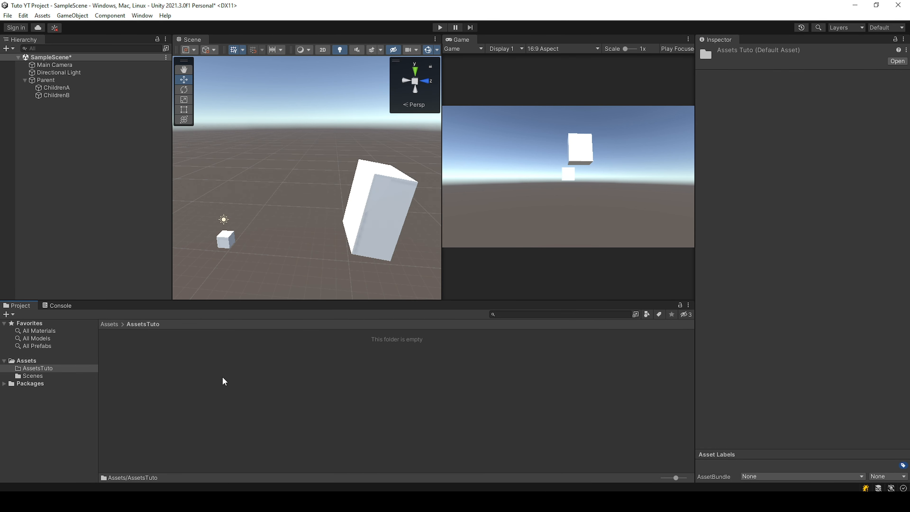
{"action": "right_click", "coordinate": [200, 366]}
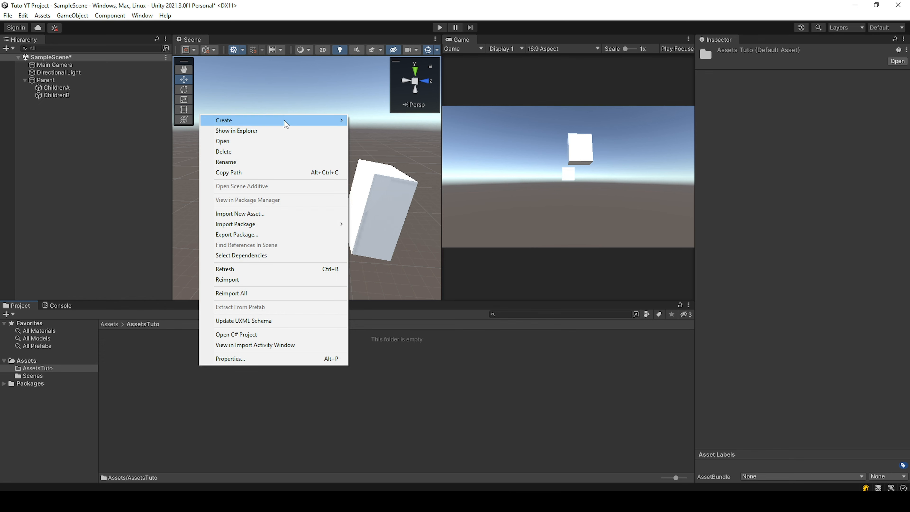
{"action": "mouse_move", "coordinate": [284, 121]}
{"action": "left_click", "coordinate": [372, 287]}
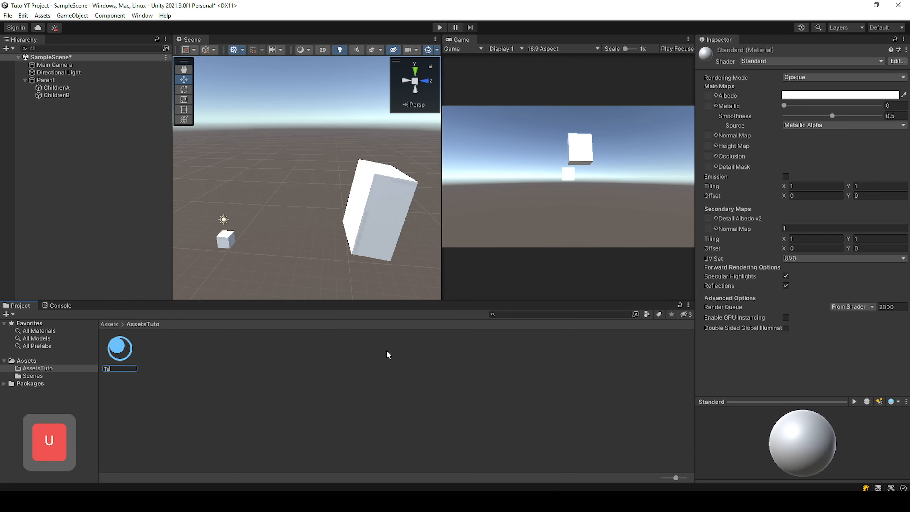
{"action": "key", "text": "Return"}
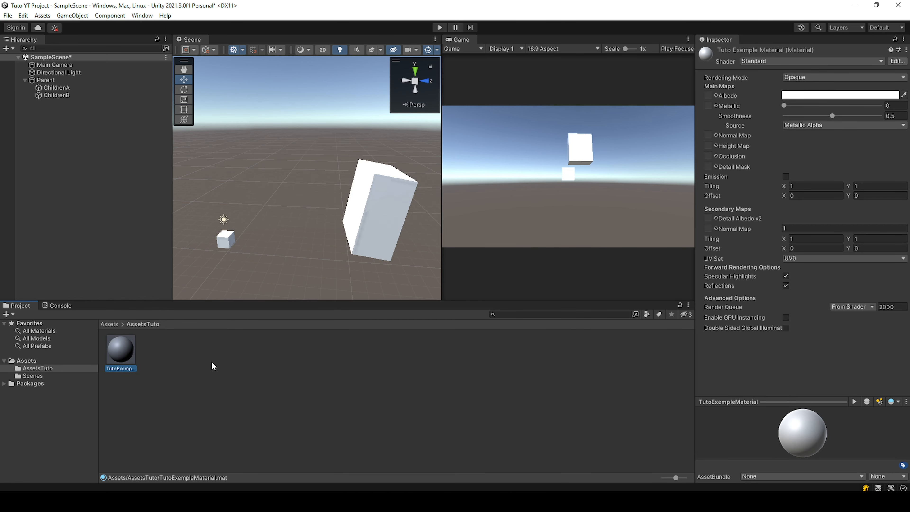
Set the albedo colour of TutoExempleMaterial to pure red, FF0000
{"action": "left_click", "coordinate": [62, 87]}
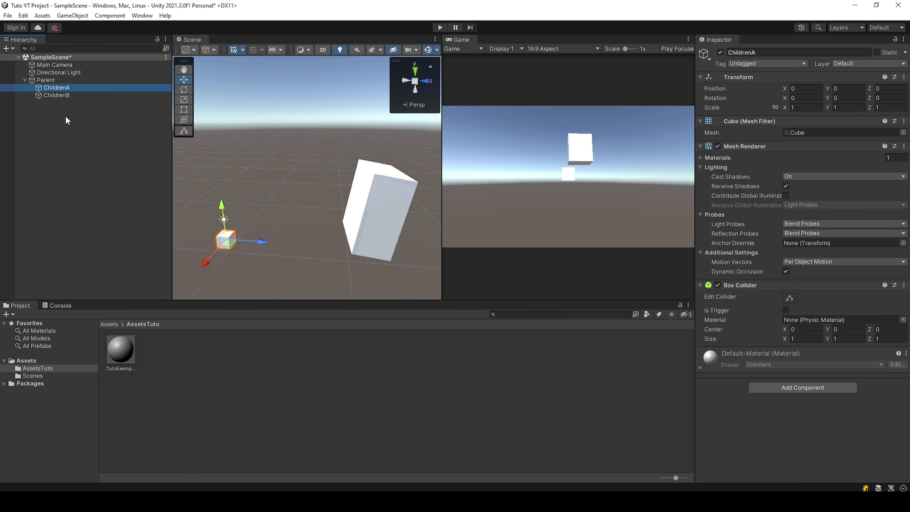
{"action": "left_click", "coordinate": [120, 359]}
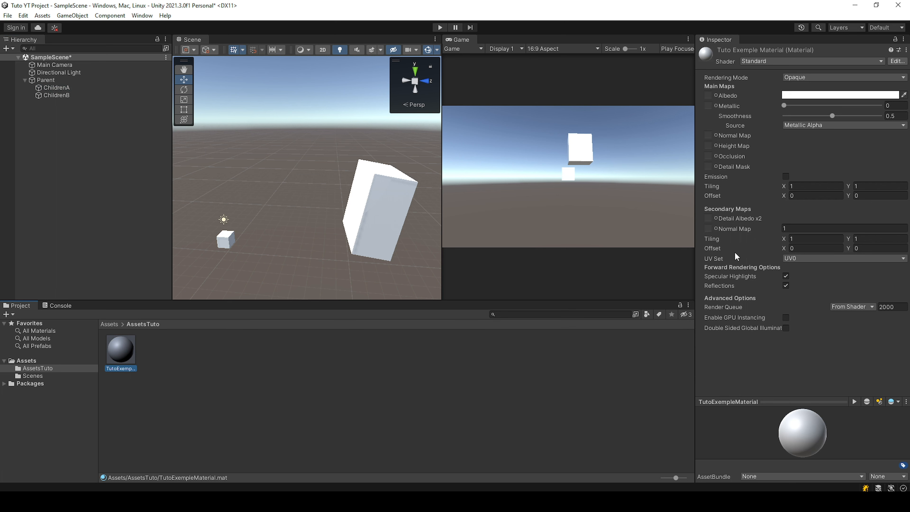
{"action": "left_click", "coordinate": [838, 95]}
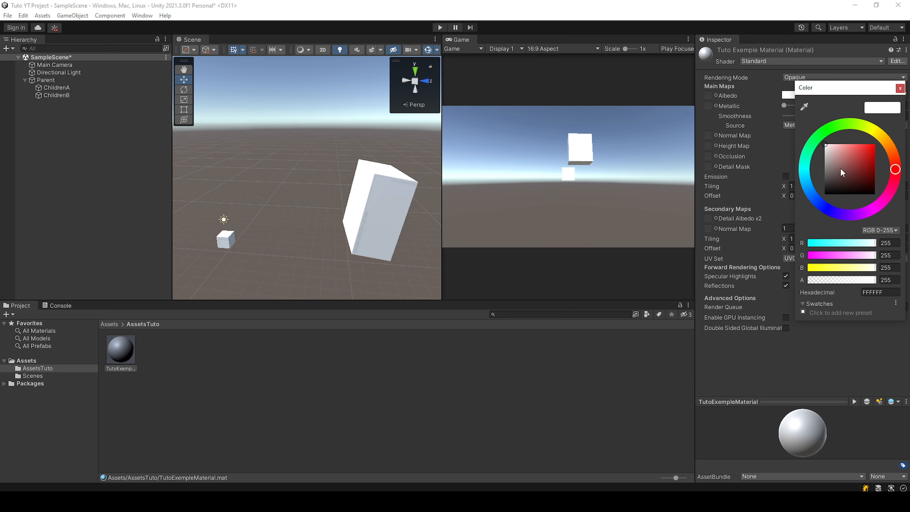
{"action": "left_click", "coordinate": [875, 144]}
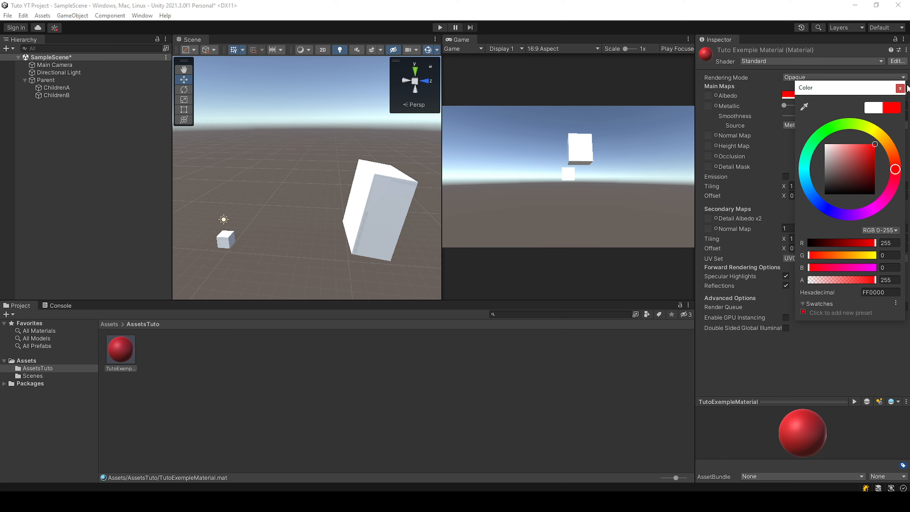
{"action": "left_click", "coordinate": [900, 88]}
Apply TutoExempleMaterial to ChildrenB in the scene and assign it as Element 0 of ChildrenA's Mesh Renderer materials
{"action": "left_click_drag", "start_coordinate": [119, 349], "coordinate": [374, 213]}
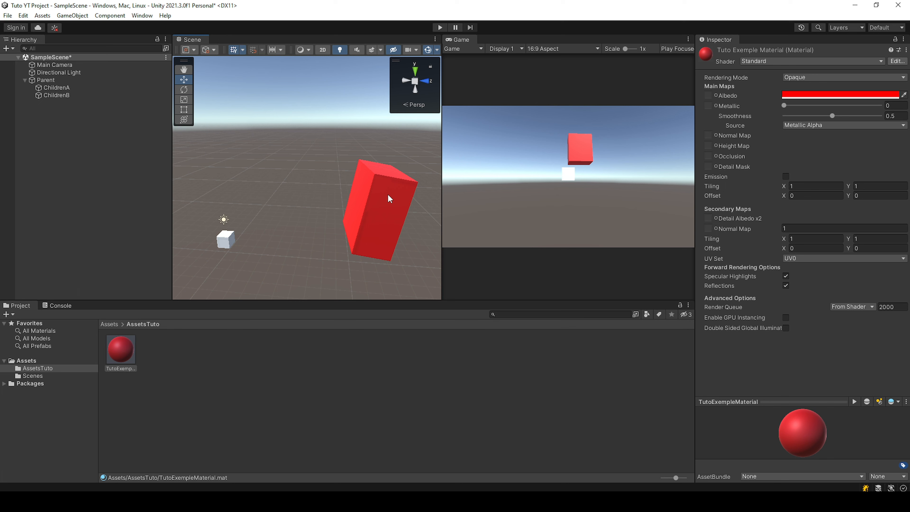
{"action": "left_click", "coordinate": [55, 89]}
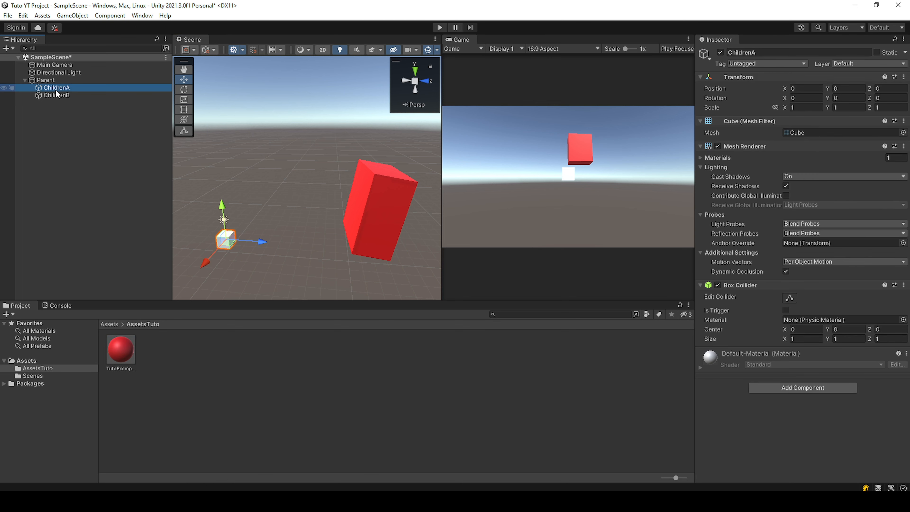
{"action": "left_click", "coordinate": [701, 158]}
{"action": "left_click", "coordinate": [700, 158]}
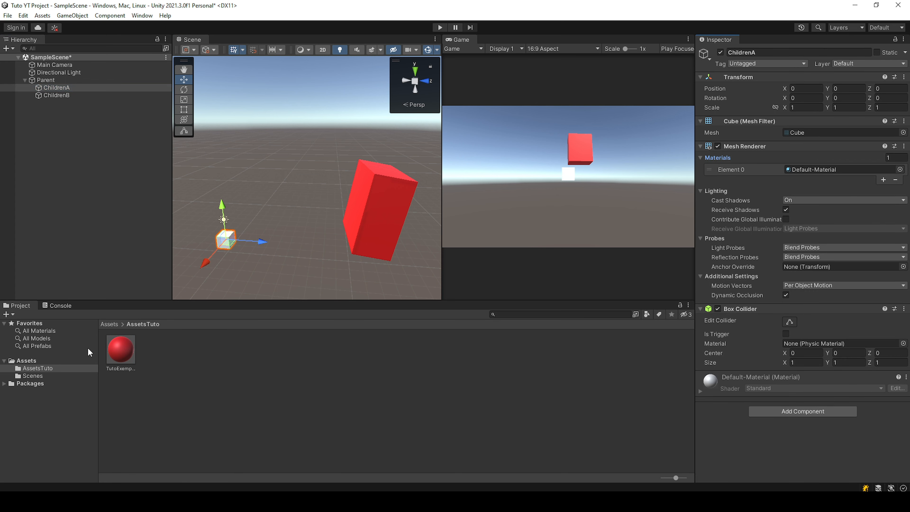
{"action": "left_click_drag", "start_coordinate": [118, 351], "coordinate": [821, 170]}
Change the albedo colour of TutoExempleMaterial to a medium, slightly muted green
{"action": "left_click", "coordinate": [121, 353]}
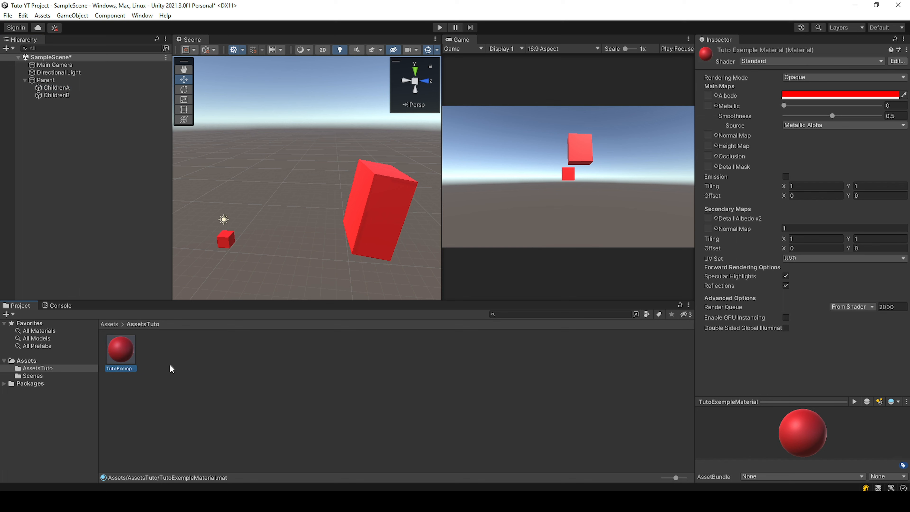
{"action": "left_click", "coordinate": [792, 94]}
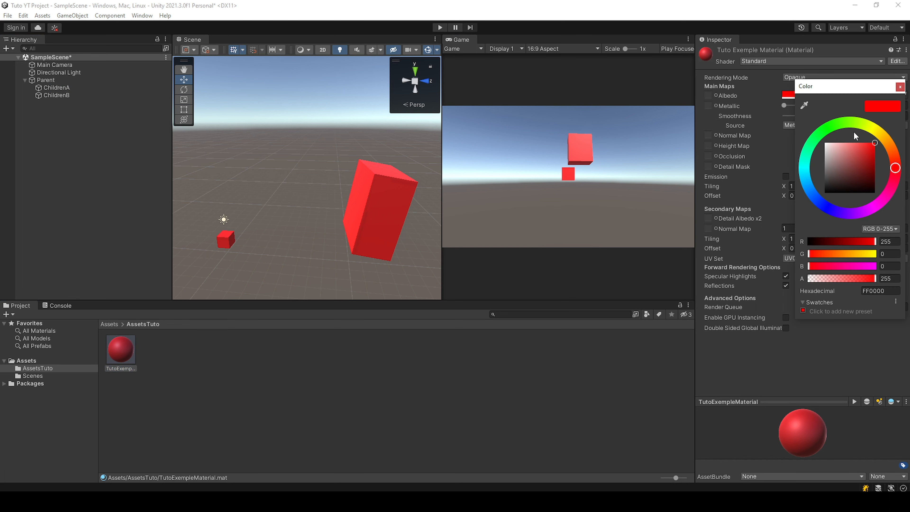
{"action": "left_click_drag", "start_coordinate": [854, 132], "coordinate": [842, 123]}
{"action": "mouse_move", "coordinate": [835, 173]}
{"action": "left_mouse_down"}
{"action": "mouse_move", "coordinate": [859, 146]}
{"action": "mouse_move", "coordinate": [828, 144]}
{"action": "mouse_move", "coordinate": [856, 166]}
{"action": "left_mouse_up"}
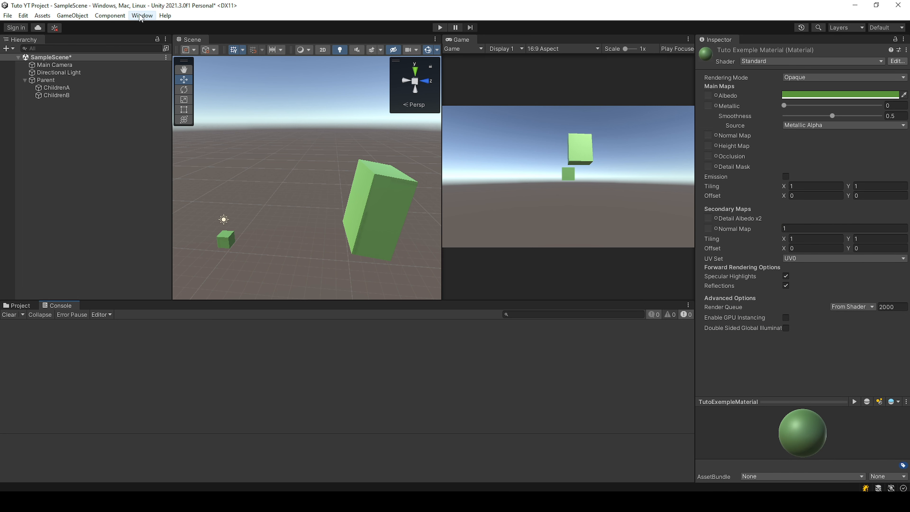
Open the Timeline window from the Sequencing tools
{"action": "left_click", "coordinate": [143, 17]}
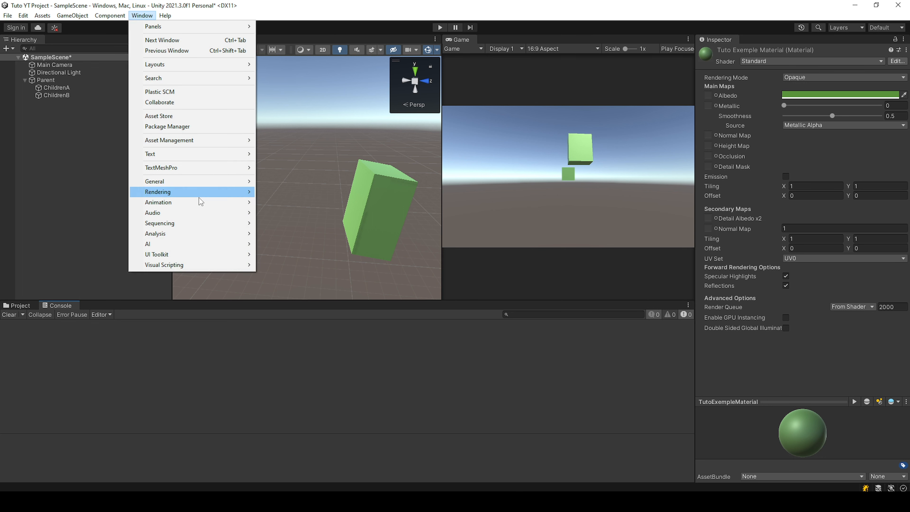
{"action": "mouse_move", "coordinate": [190, 230]}
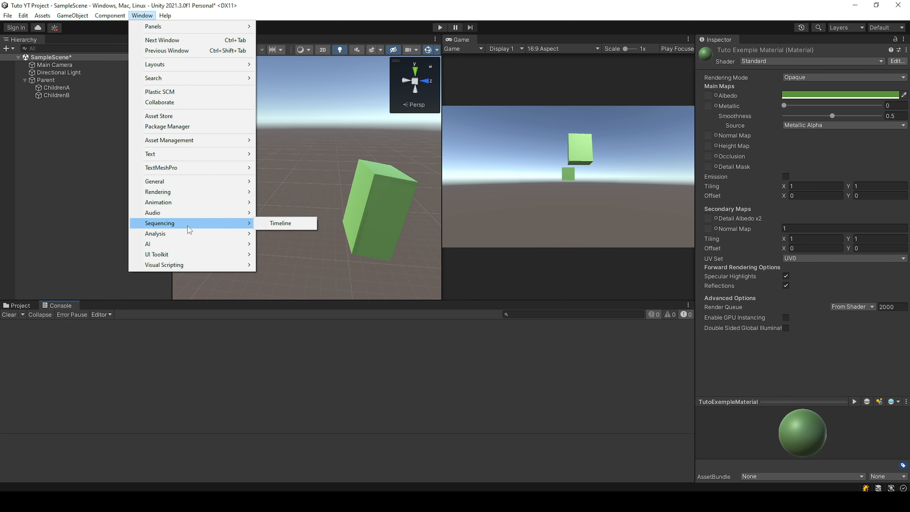
{"action": "left_click", "coordinate": [280, 222]}
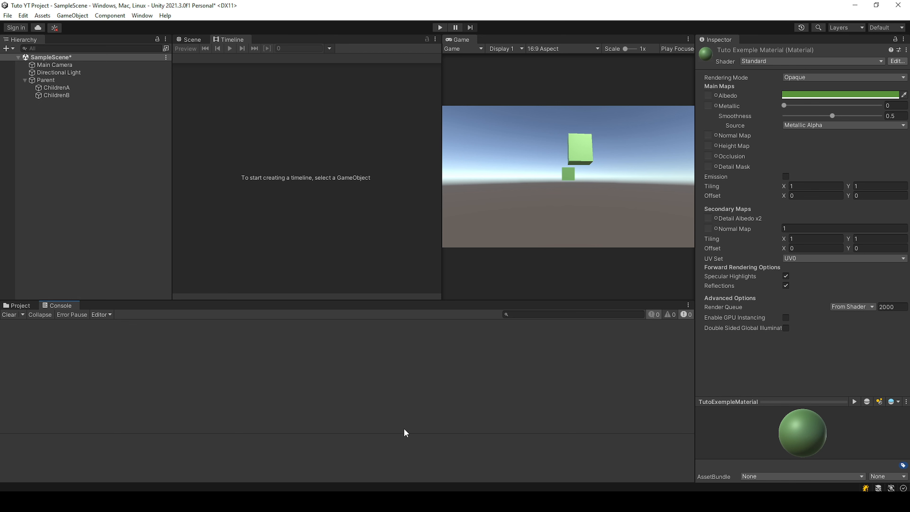
Show the window types that can be added as a tab next to the Console
{"action": "left_click", "coordinate": [688, 306]}
{"action": "mouse_move", "coordinate": [720, 407]}
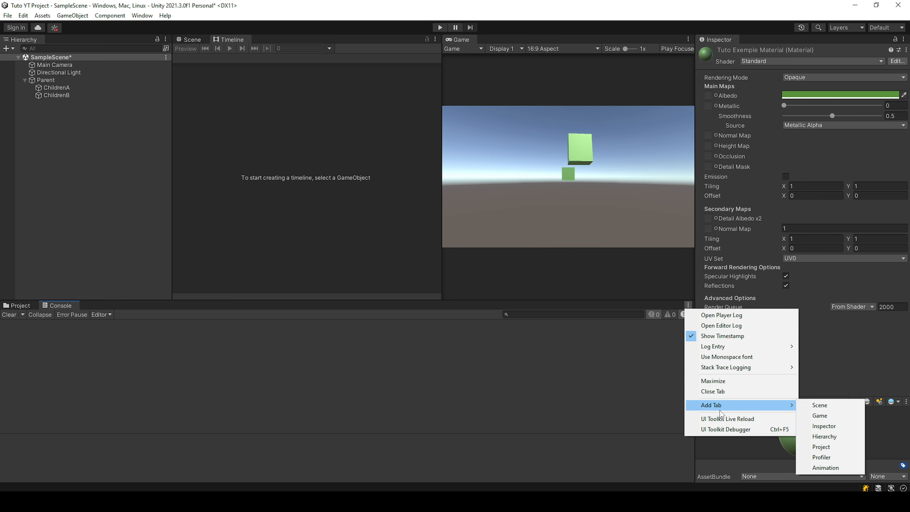